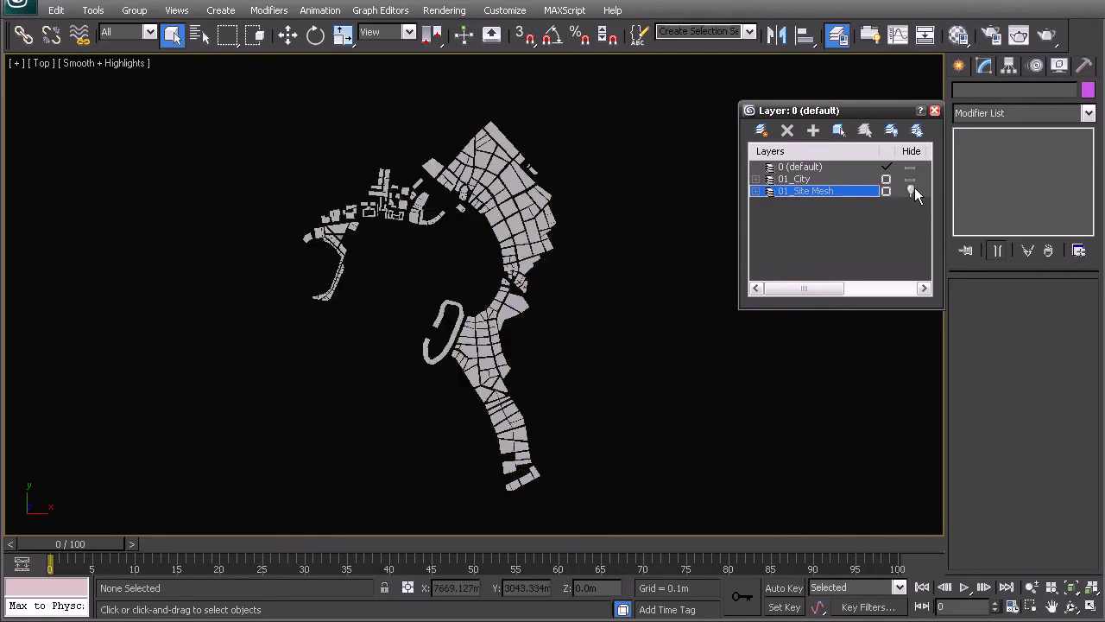
Step: Hide the 01_City layer
left_click(911, 179)
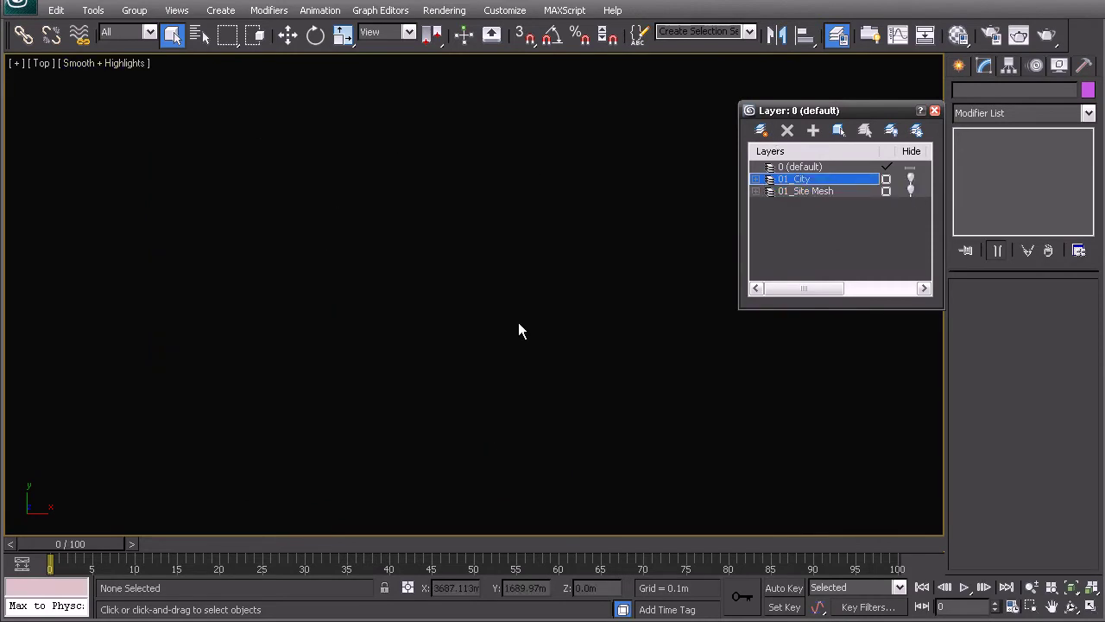
left_click(26, 9)
mouse_move(79, 240)
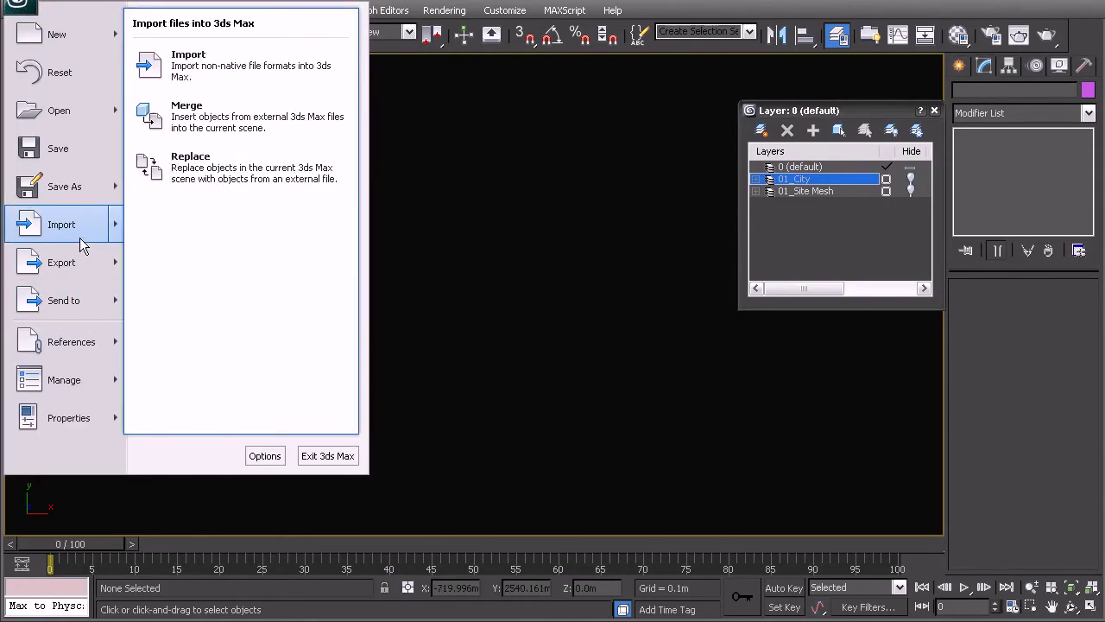
left_click(227, 87)
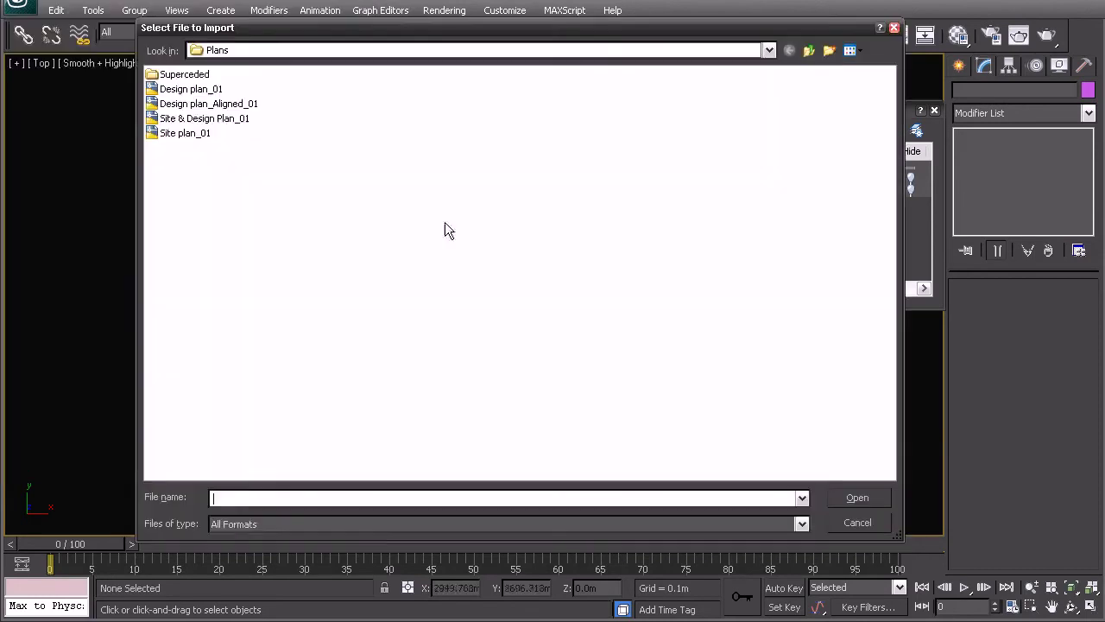
left_click(197, 105)
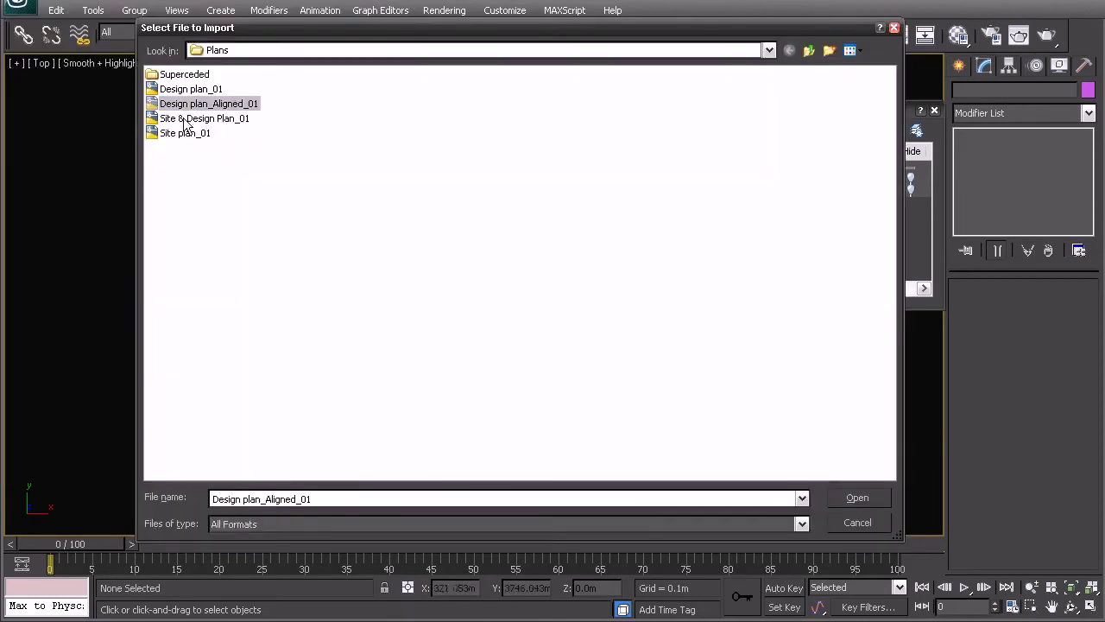
left_click(859, 500)
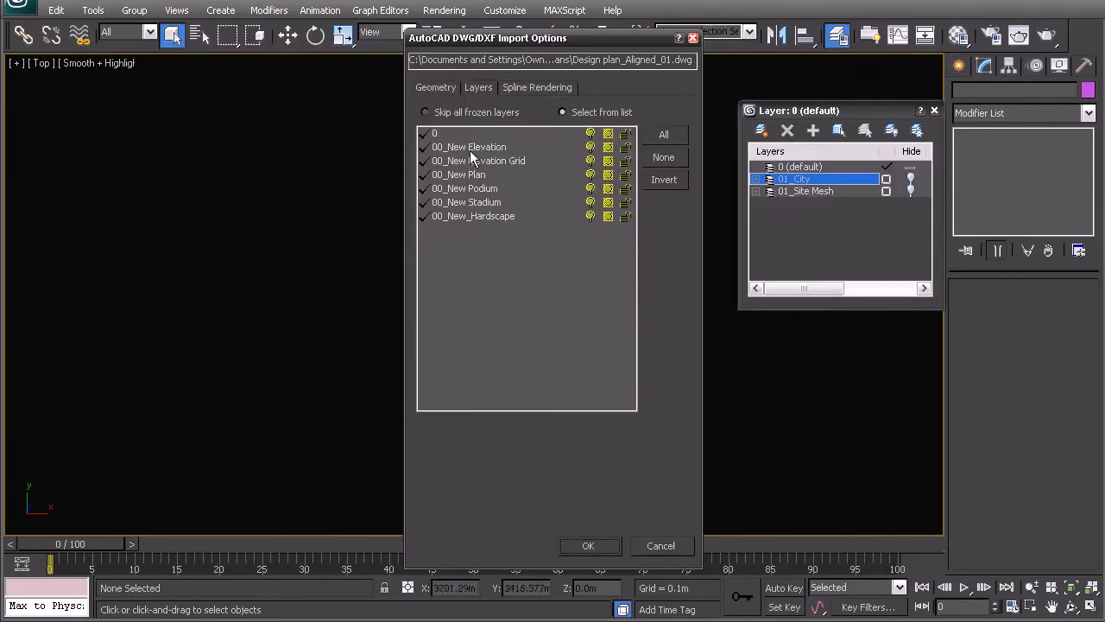
left_click(436, 87)
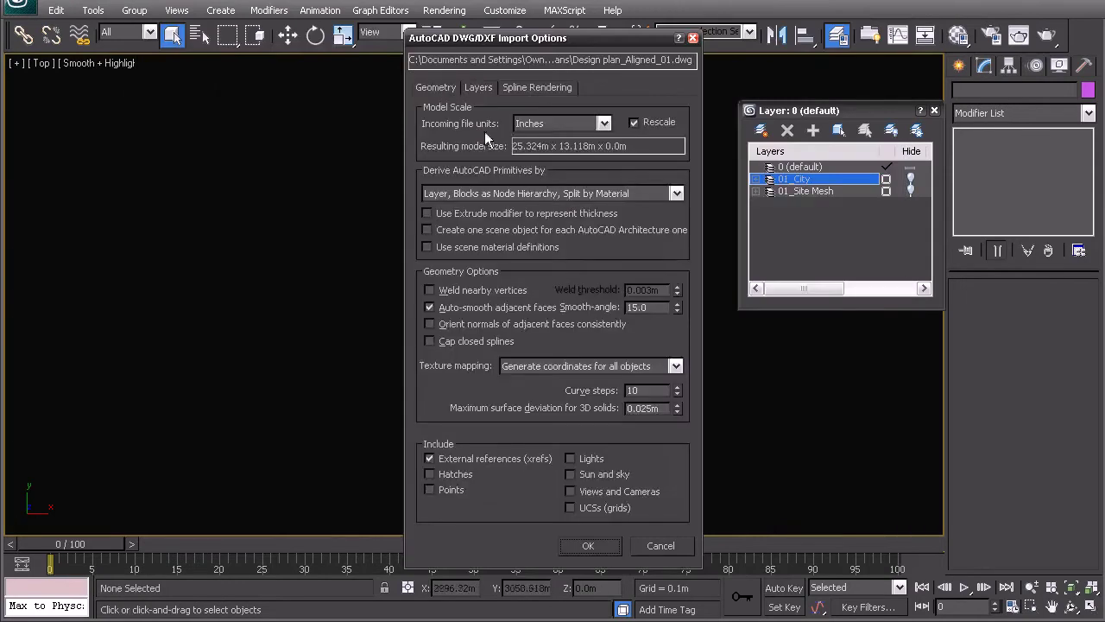
left_click(552, 125)
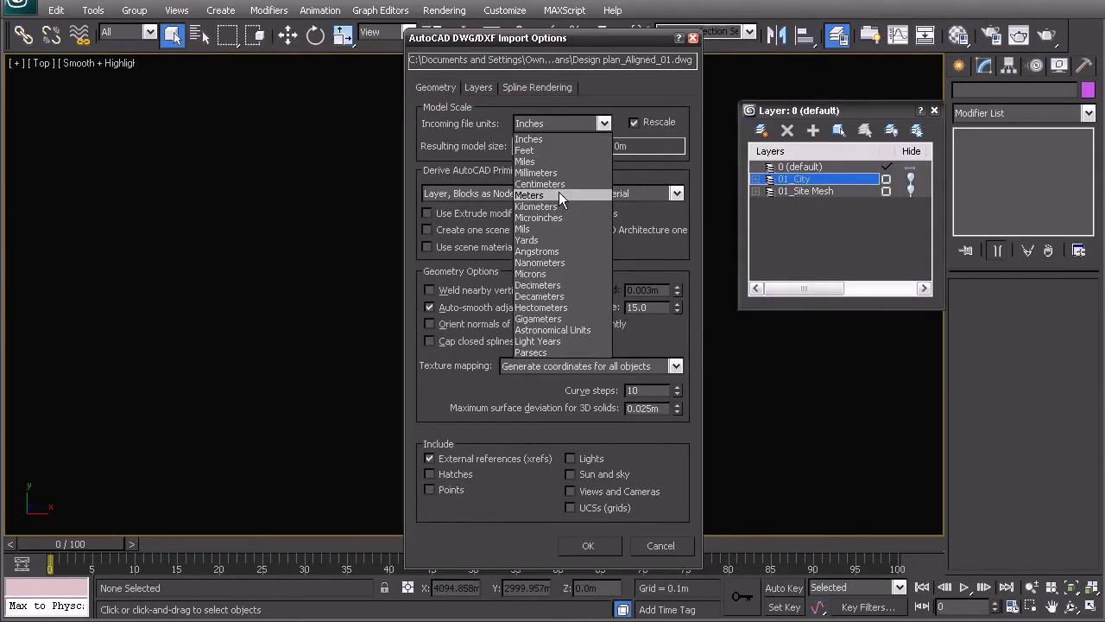
left_click(526, 532)
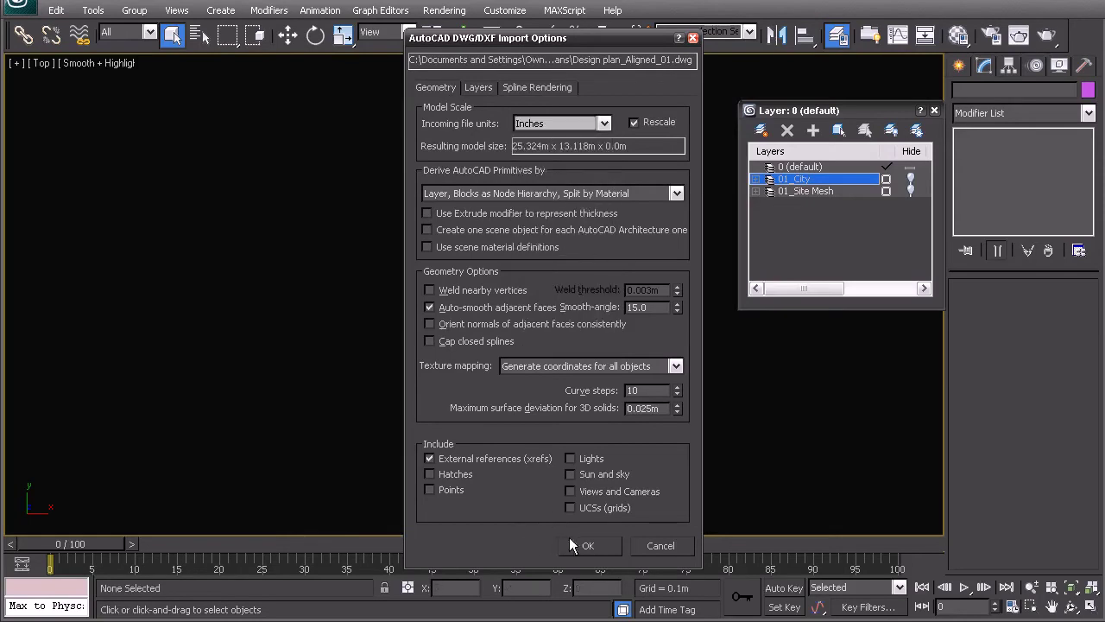
left_click(596, 546)
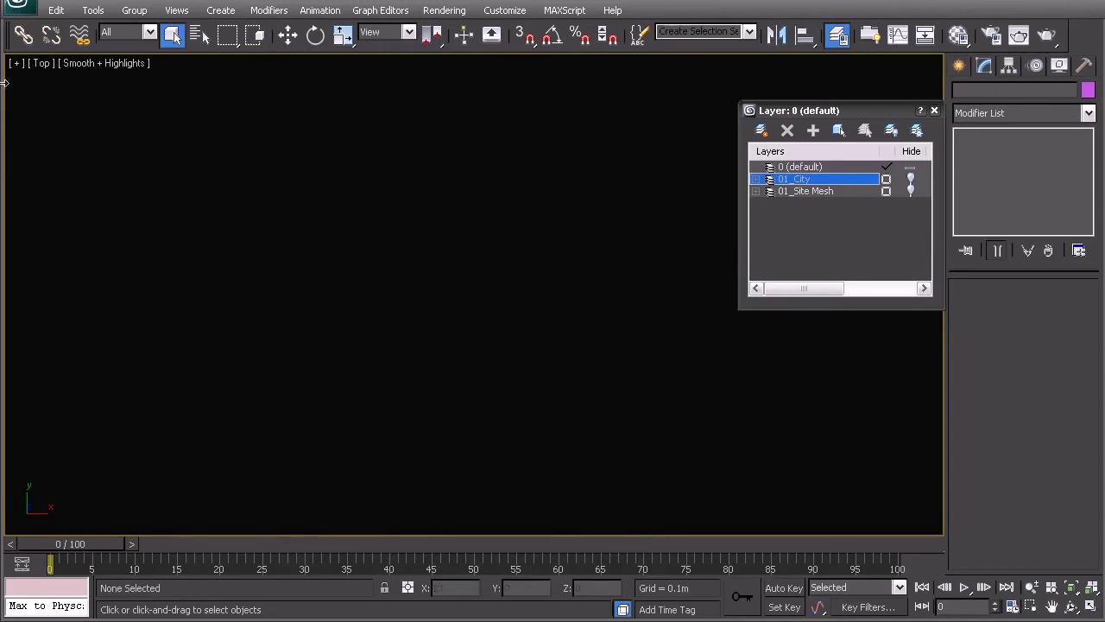
Step: Open the File Link Manager and choose the Design plan_Aligned_01 drawing from the Plans folder as the file to link
left_click(20, 11)
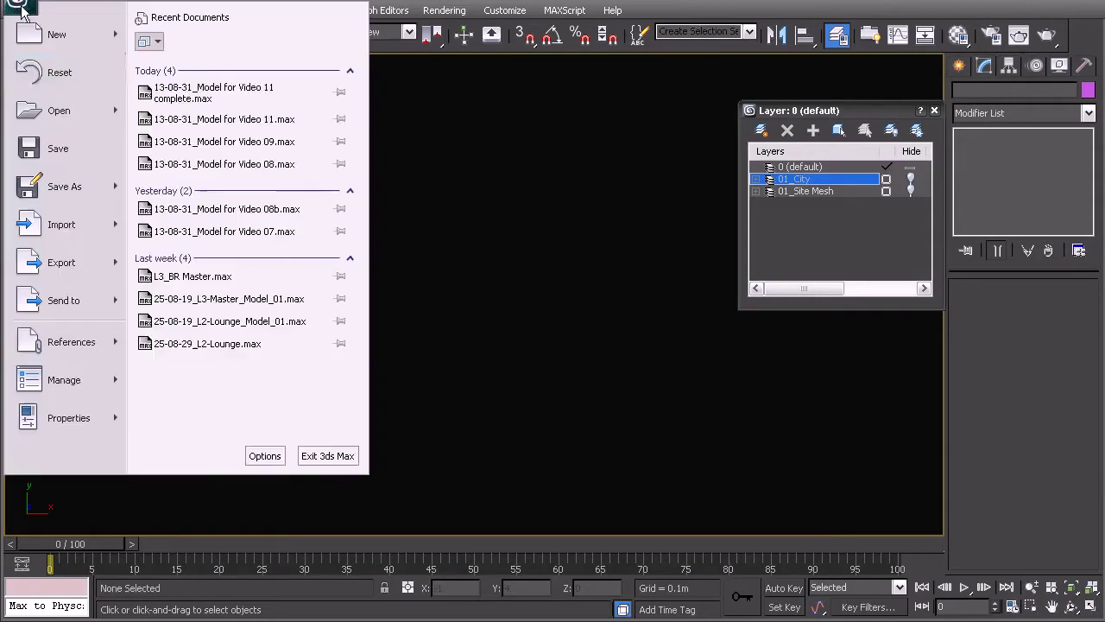
mouse_move(80, 343)
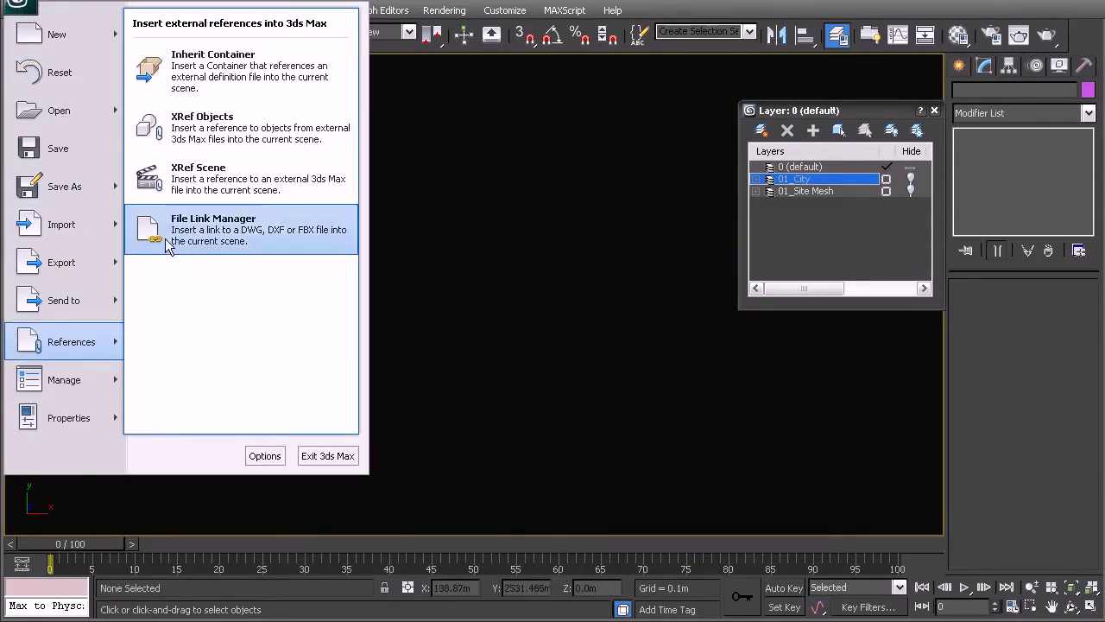
left_click(220, 243)
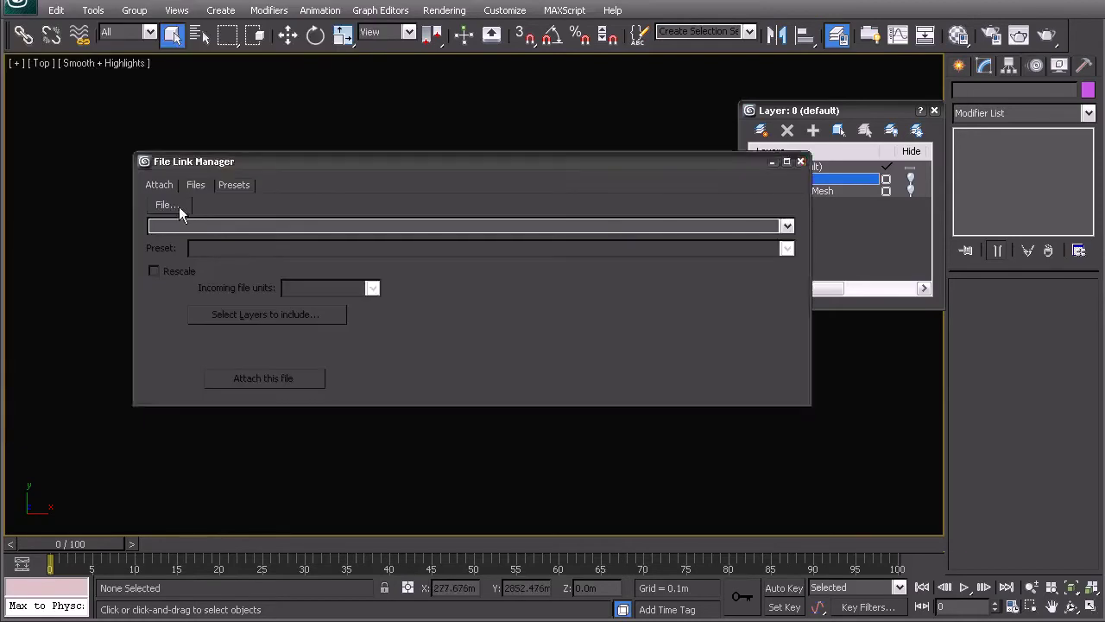
left_click(167, 206)
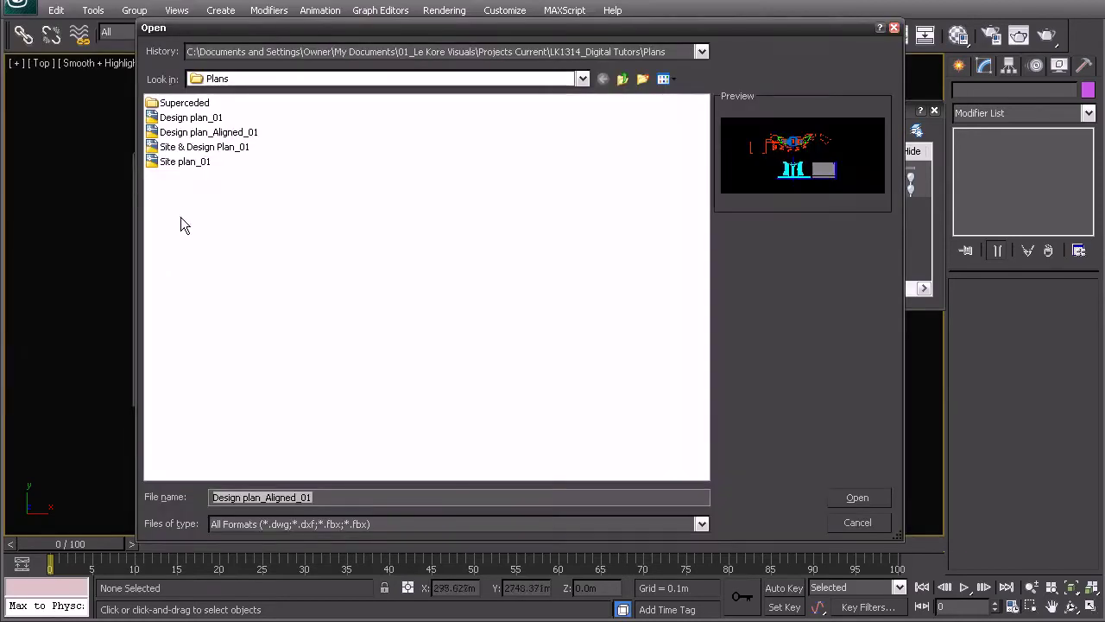
left_click(198, 134)
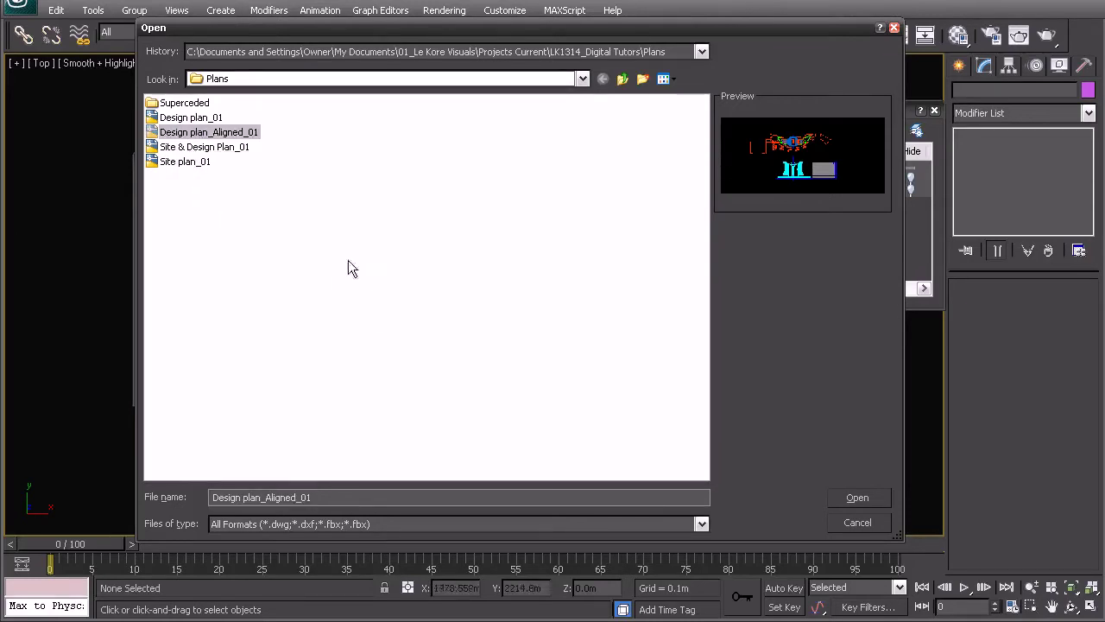
left_click(855, 498)
Step: Enable rescaling with meters as the incoming file units and include all the drawing's layers using the select-from-list option
left_click(154, 272)
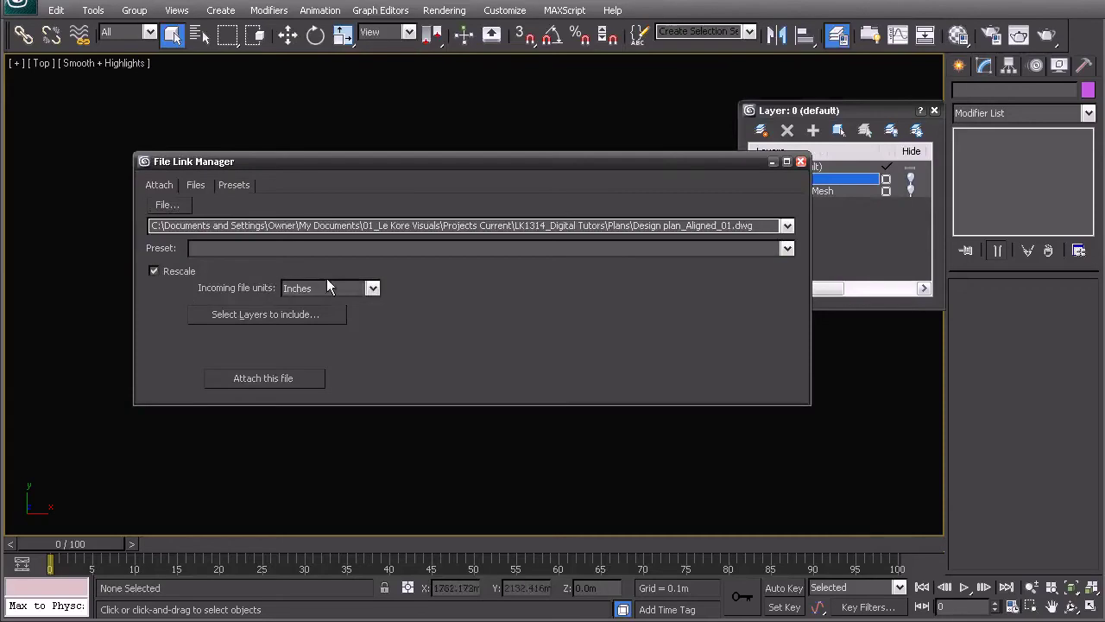
left_click(321, 289)
left_click(310, 362)
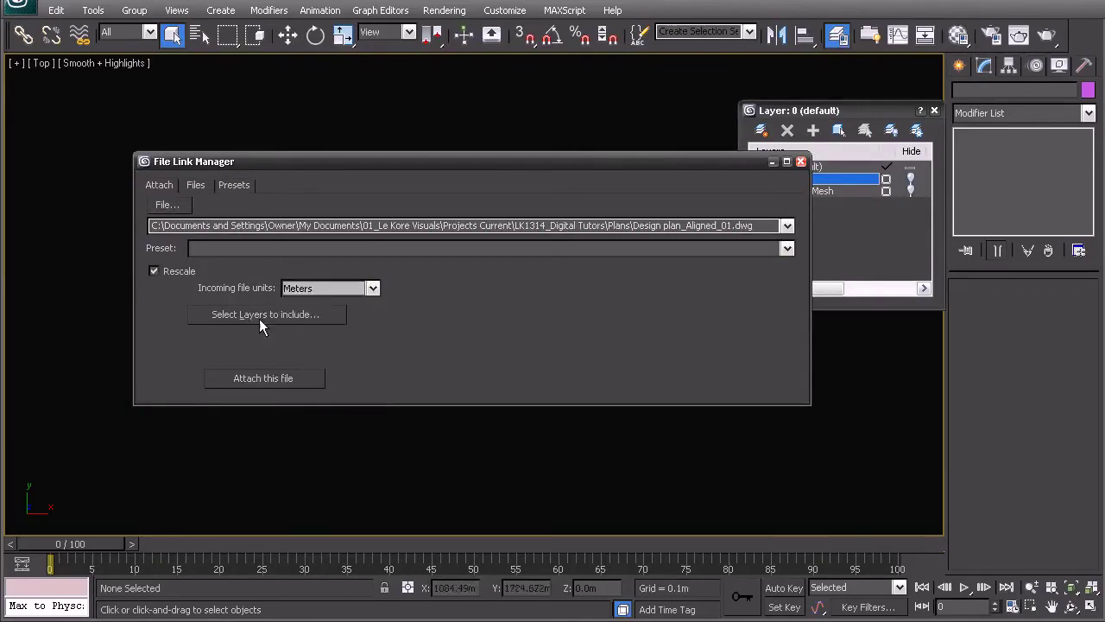
left_click(262, 313)
left_click(473, 186)
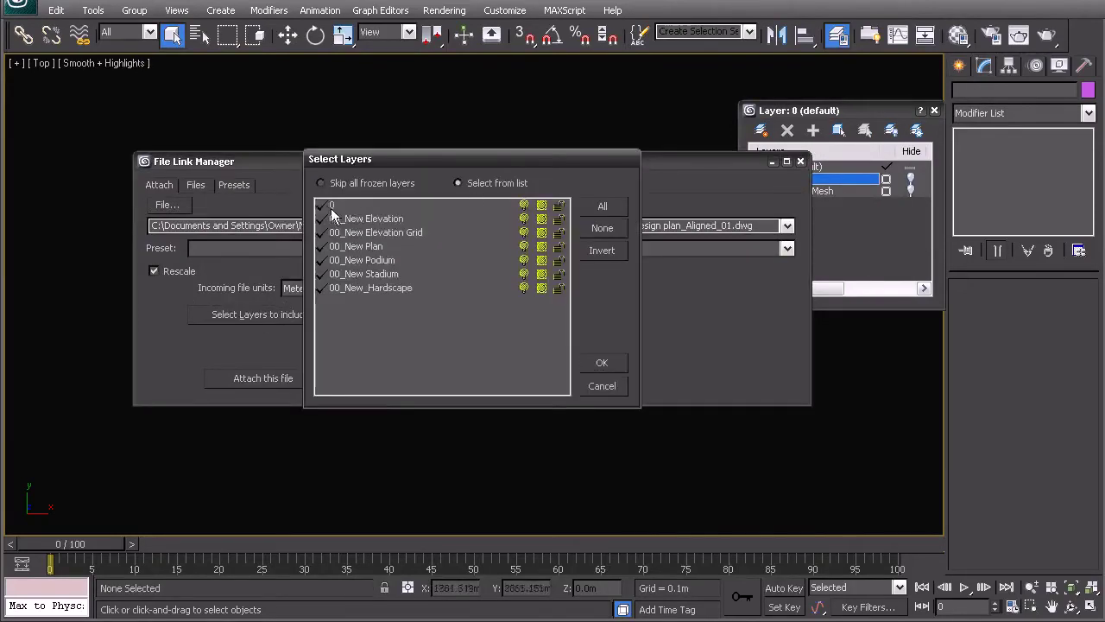
left_click(600, 364)
Step: Attach the Design plan_Aligned_01 drawing to the scene and close the File Link Manager
left_click(197, 186)
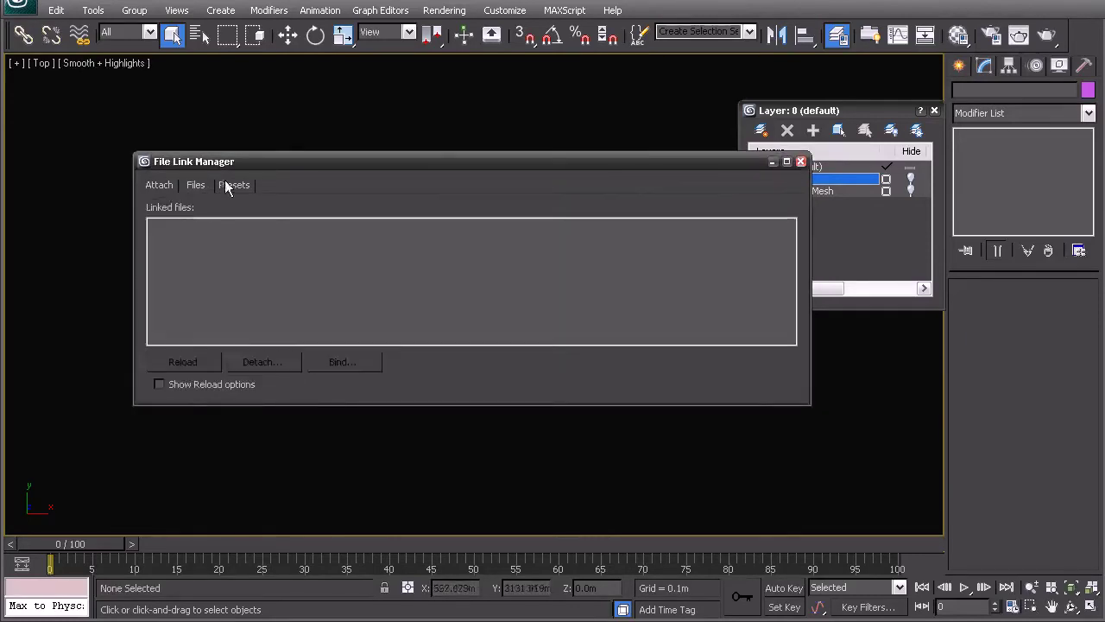
left_click(227, 185)
left_click(164, 185)
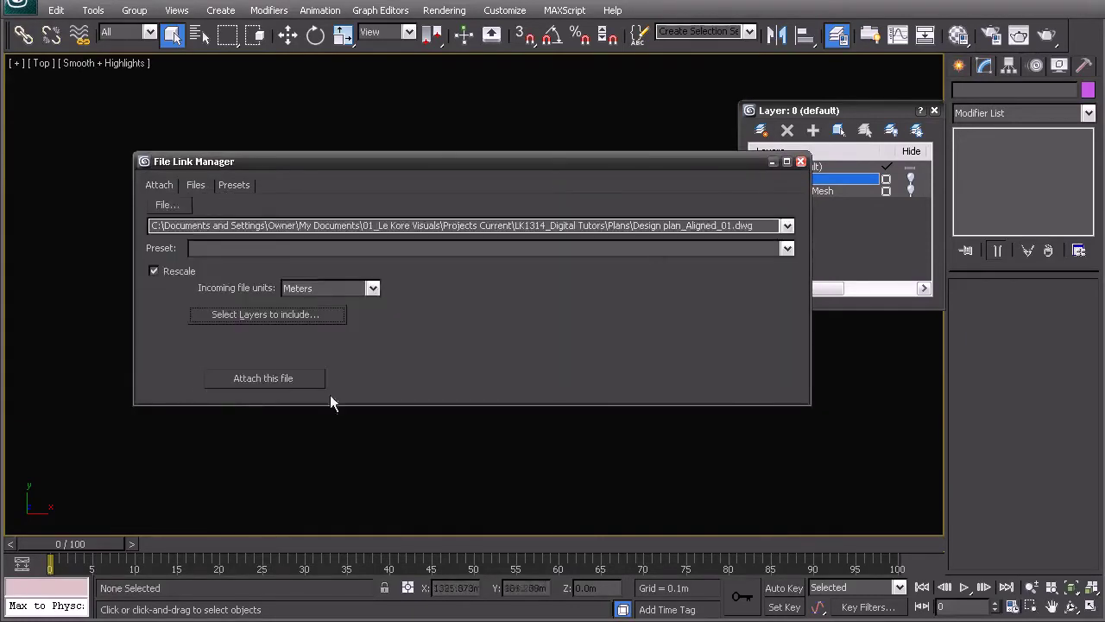
left_click(259, 378)
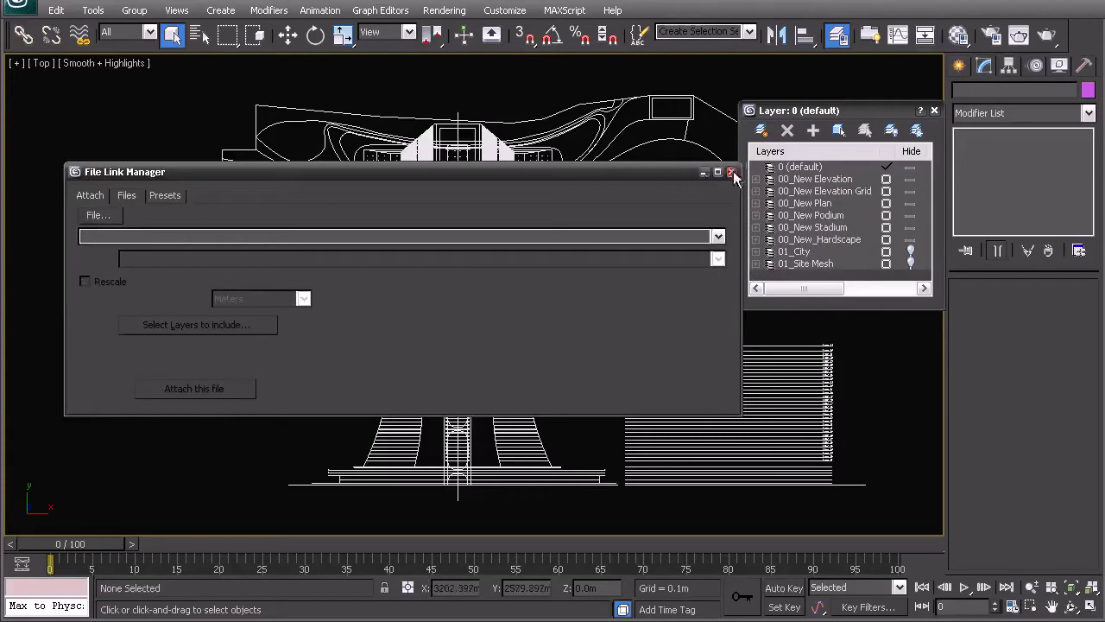
left_click(731, 172)
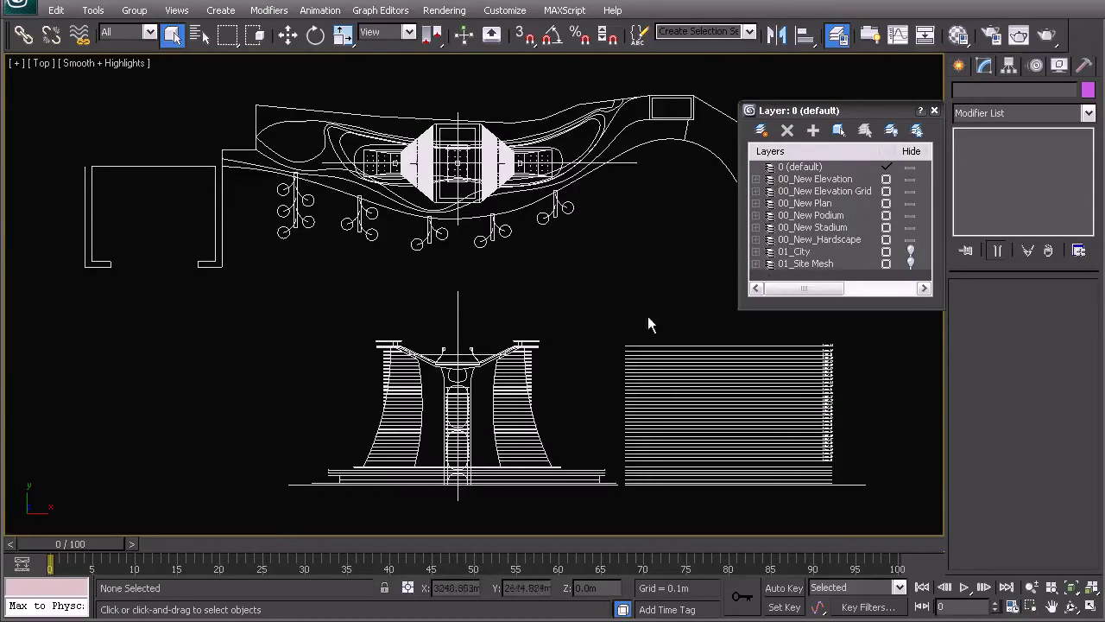
Step: Switch to a wireframe perspective view of the linked plans and unhide the 01_City and 01_Site Mesh layers
middle_click_drag(595, 285, 489, 281)
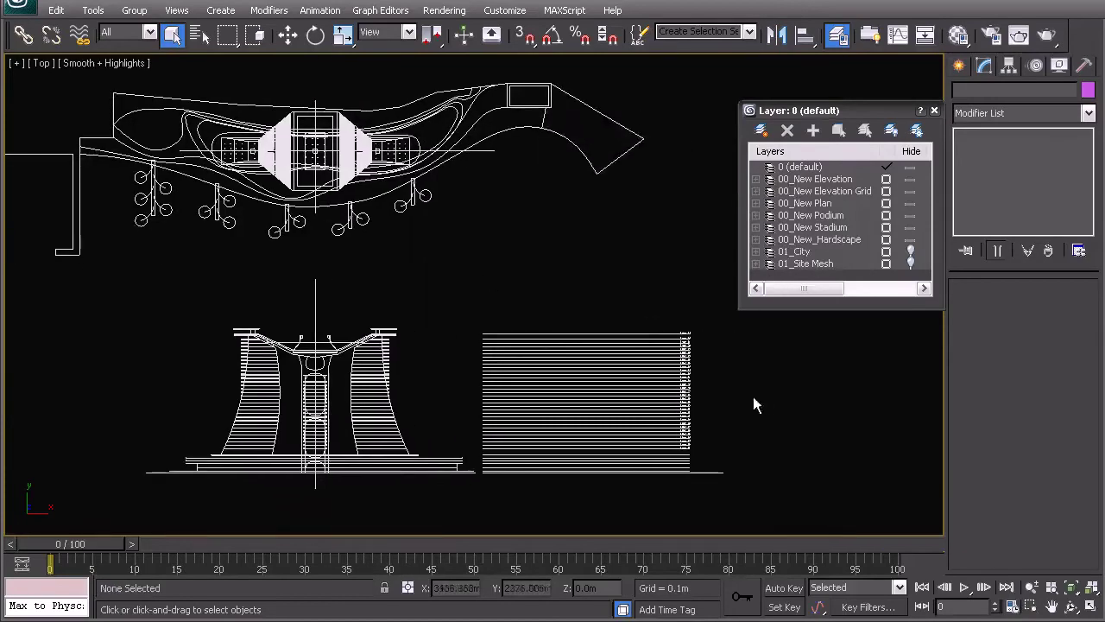
key("F3")
scroll(414, 310, "down", 4)
key("p")
middle_click_drag(371, 304, 471, 286, "alt")
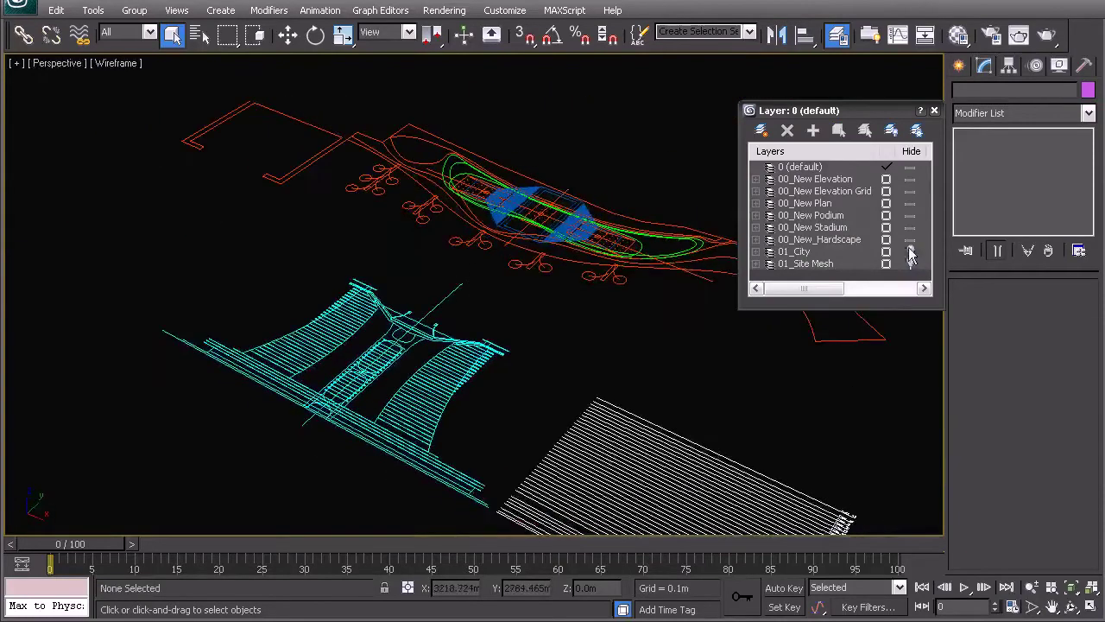
left_click(909, 251)
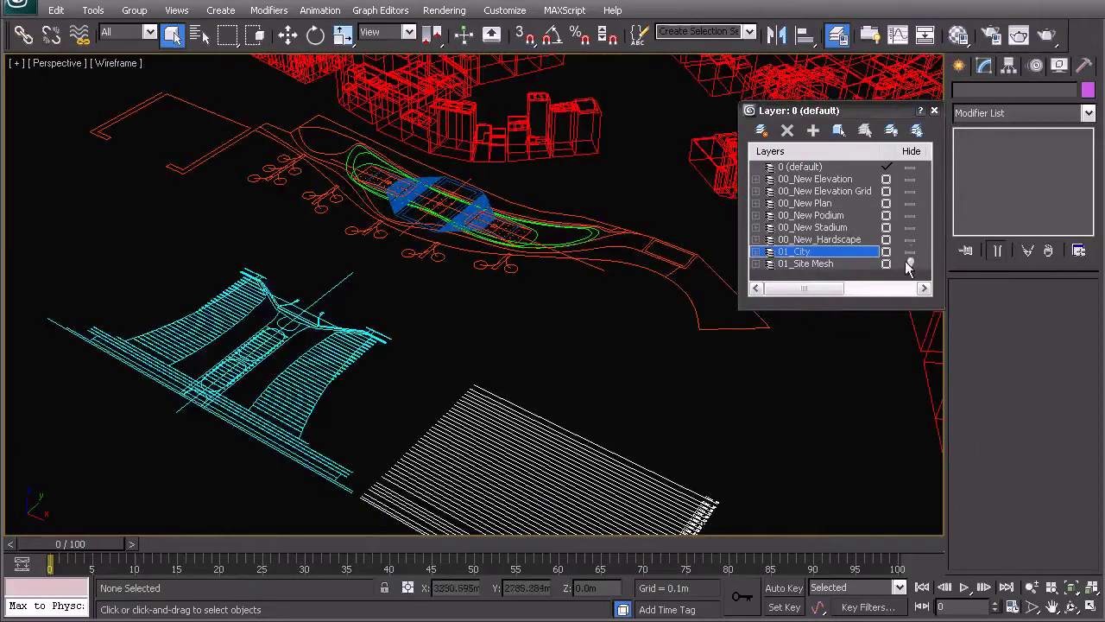
left_click(909, 263)
scroll(523, 309, "down", 6)
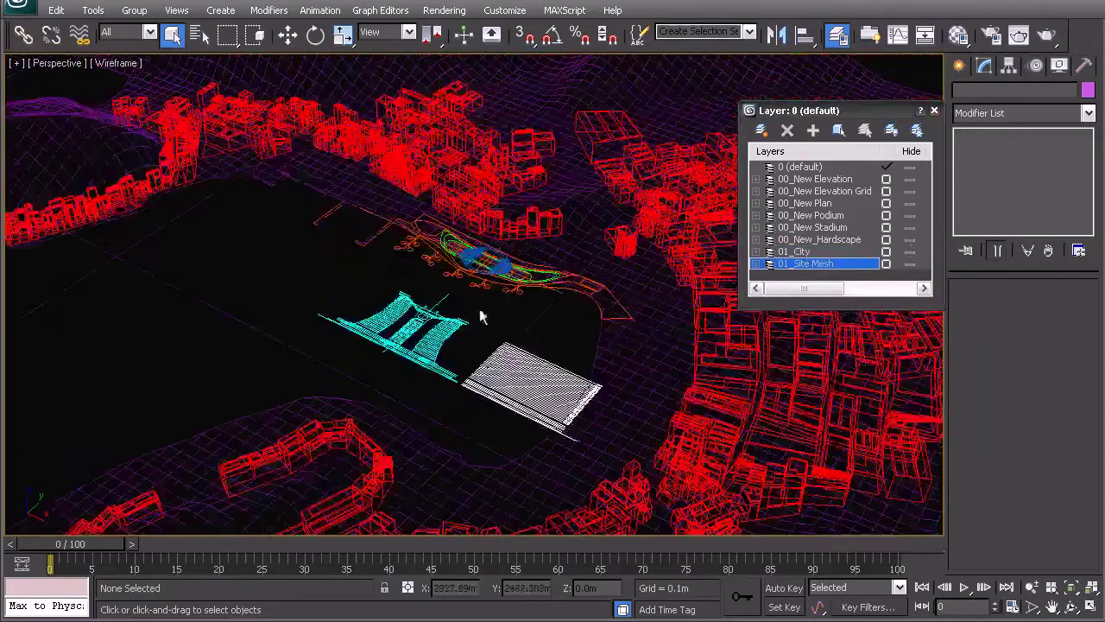
Step: Examine in the top wireframe view how the linked design plan lines up with the site mesh, pier and shoreline
key("t")
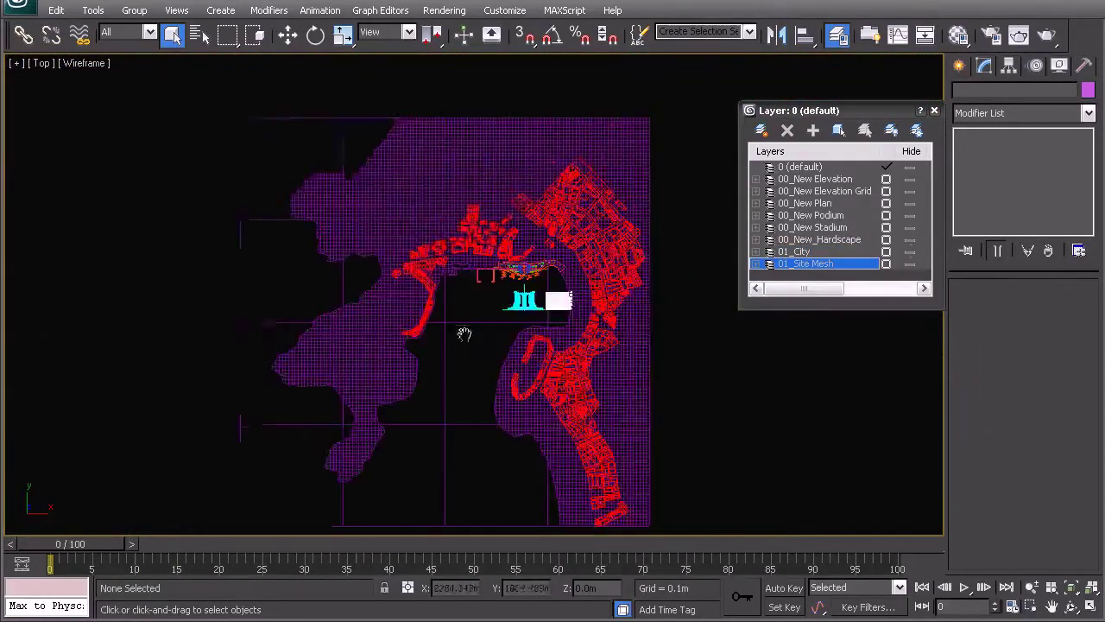
middle_click_drag(492, 316, 458, 348)
scroll(501, 276, "up", 2)
middle_click_drag(548, 277, 458, 335)
scroll(379, 375, "up", 3)
middle_click_drag(319, 374, 456, 312)
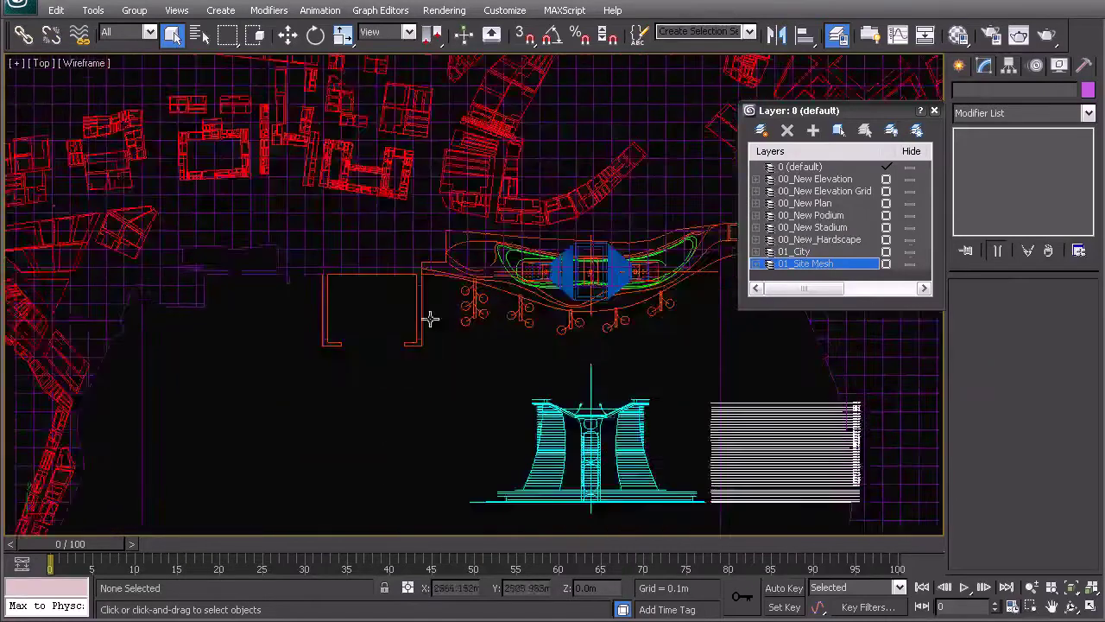
scroll(455, 310, "up", 3)
middle_click_drag(190, 365, 244, 229)
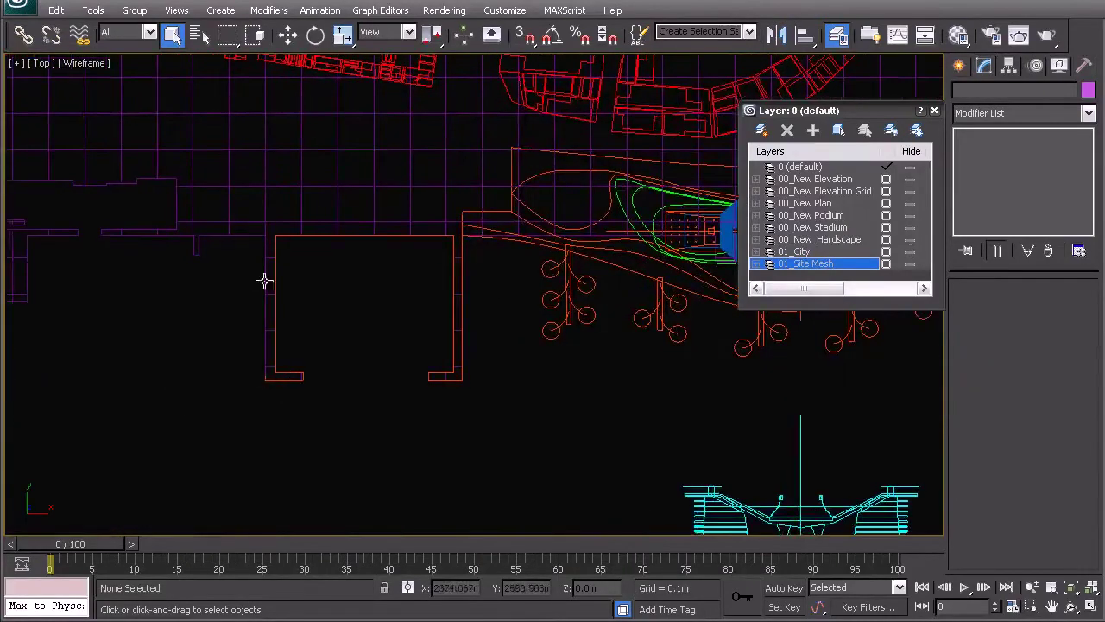
middle_click_drag(602, 346, 265, 347)
scroll(535, 339, "down", 2)
middle_click_drag(544, 340, 355, 340)
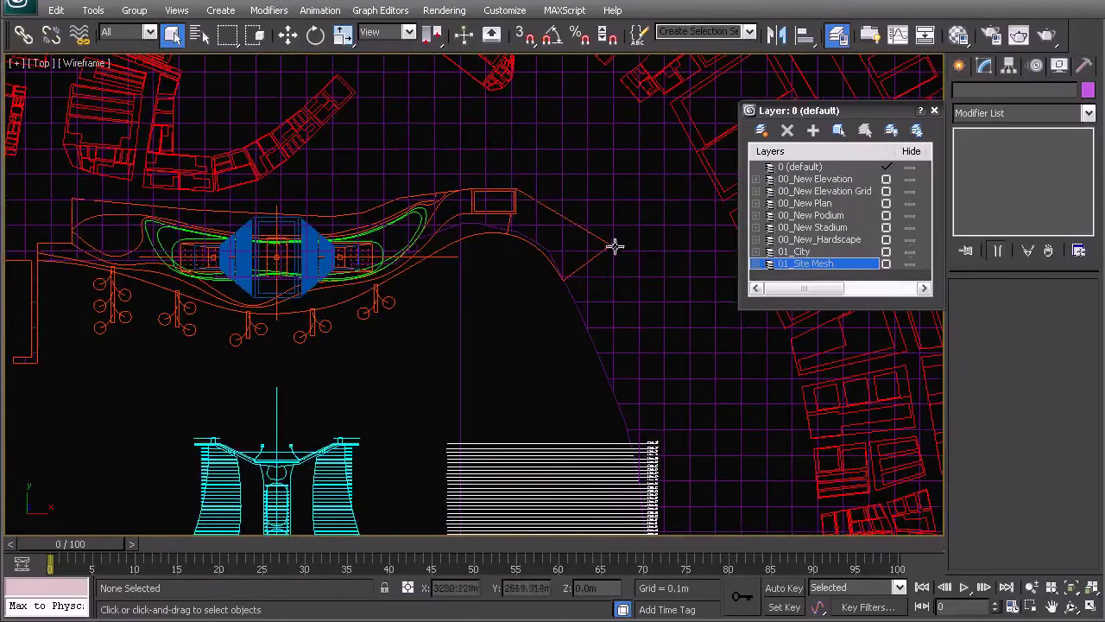
Step: Compare the linked plan's outline with the textured site and city by alternating between shaded and wireframe display in the top view
key("F3")
middle_click_drag(445, 306, 493, 302)
key("F3")
key("F3")
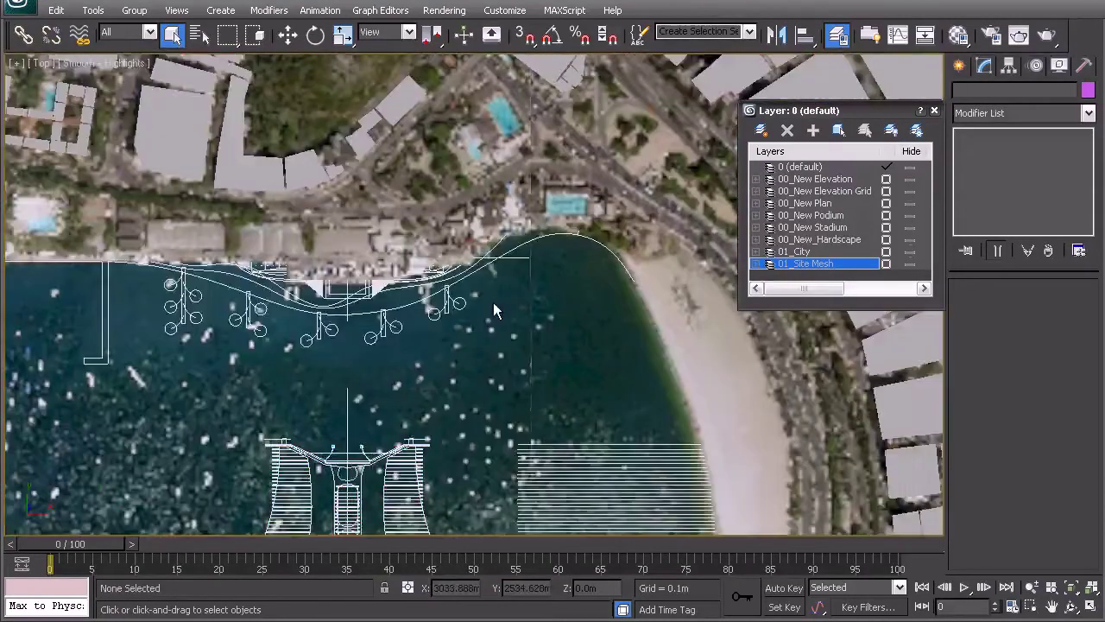
key("F3")
key("F3")
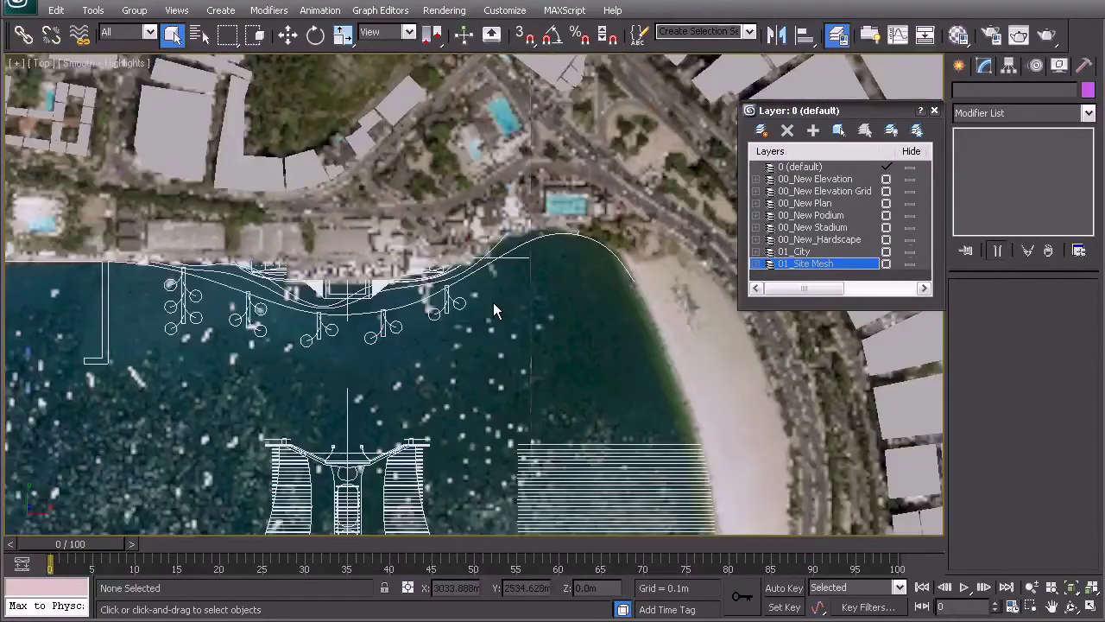
key("F3")
key("F3")
key("F3")
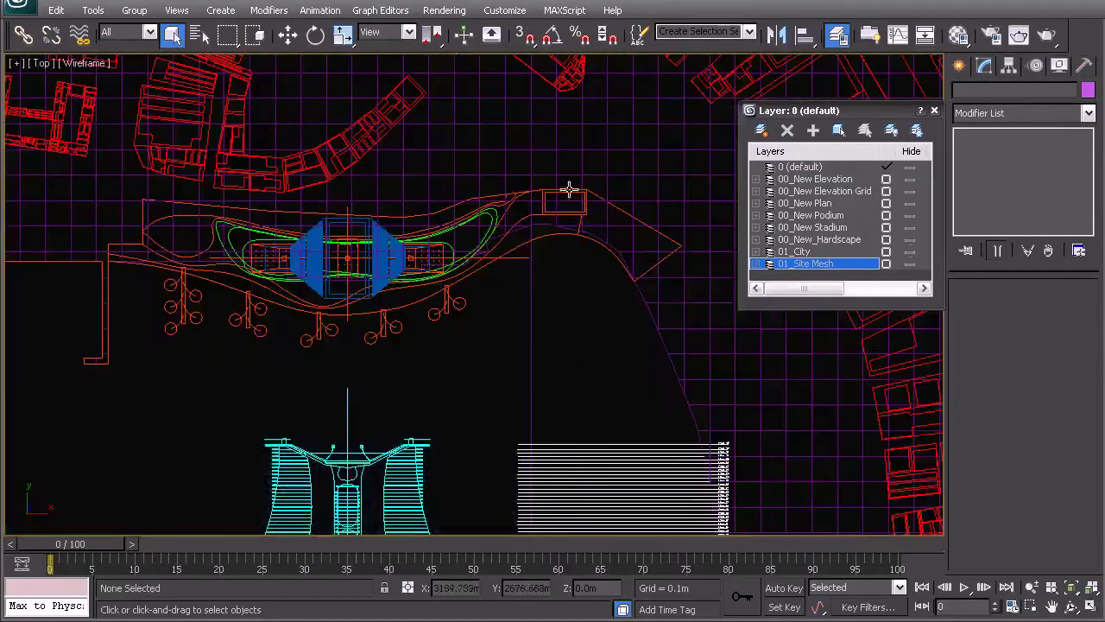
key("F3")
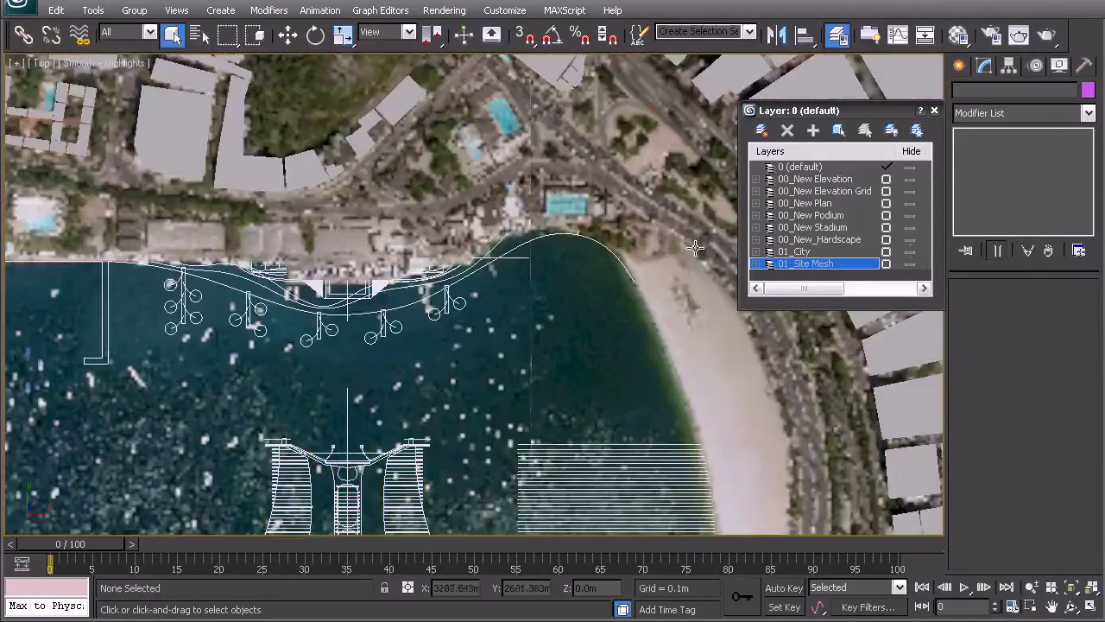
key("F3")
key("F3")
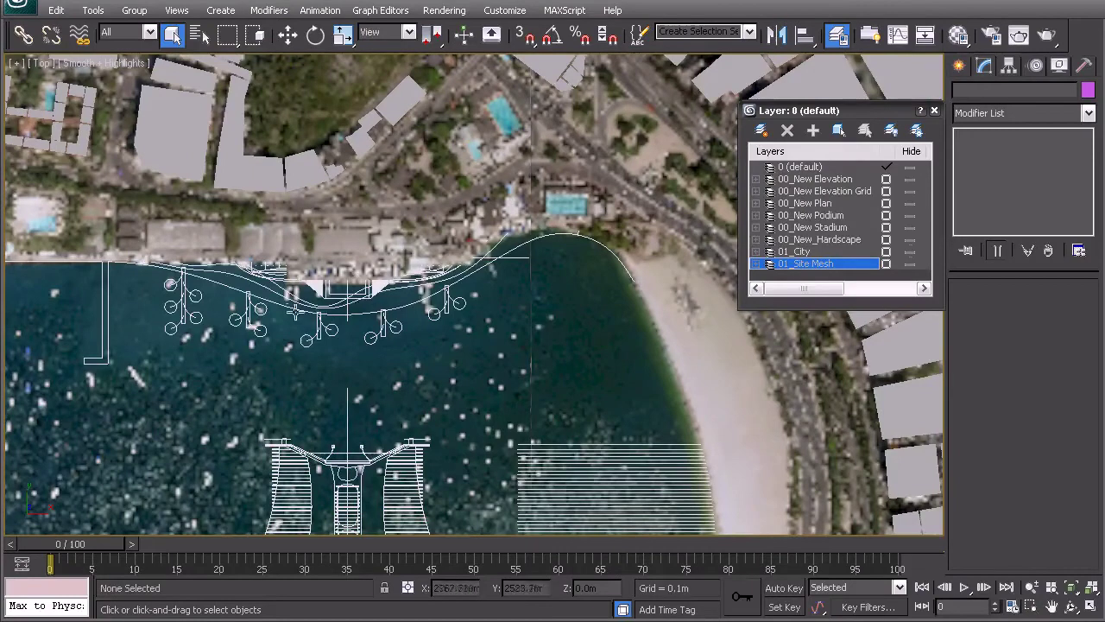
middle_click_drag(275, 329, 538, 384)
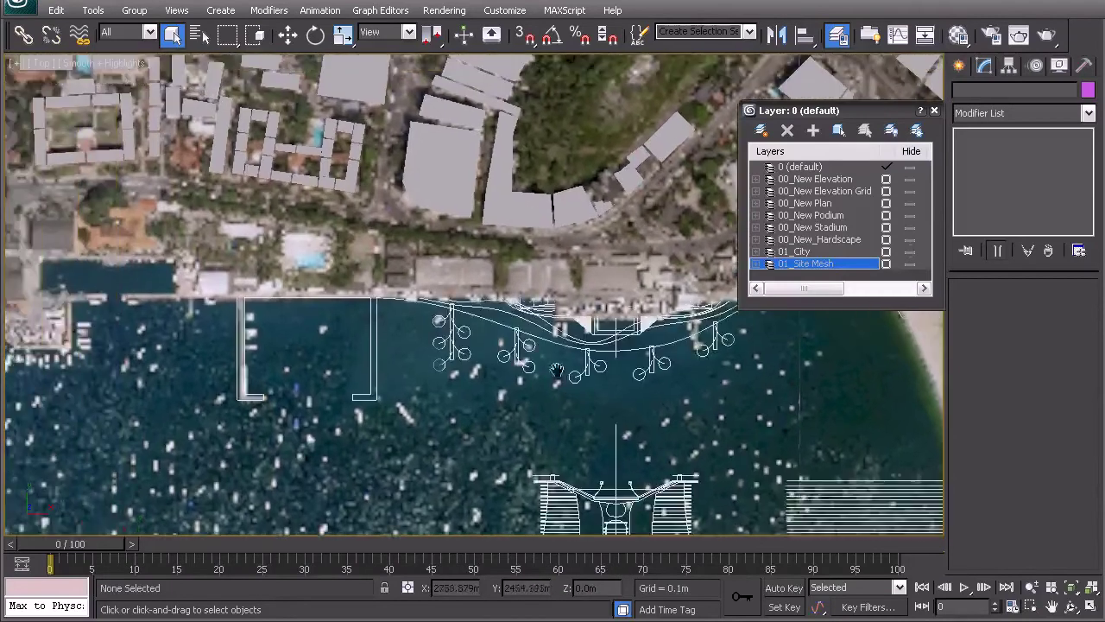
Step: Examine how the linked plan, piers and podium fit the shoreline in the top view, shaded and in wireframe
middle_click_drag(535, 331, 702, 279)
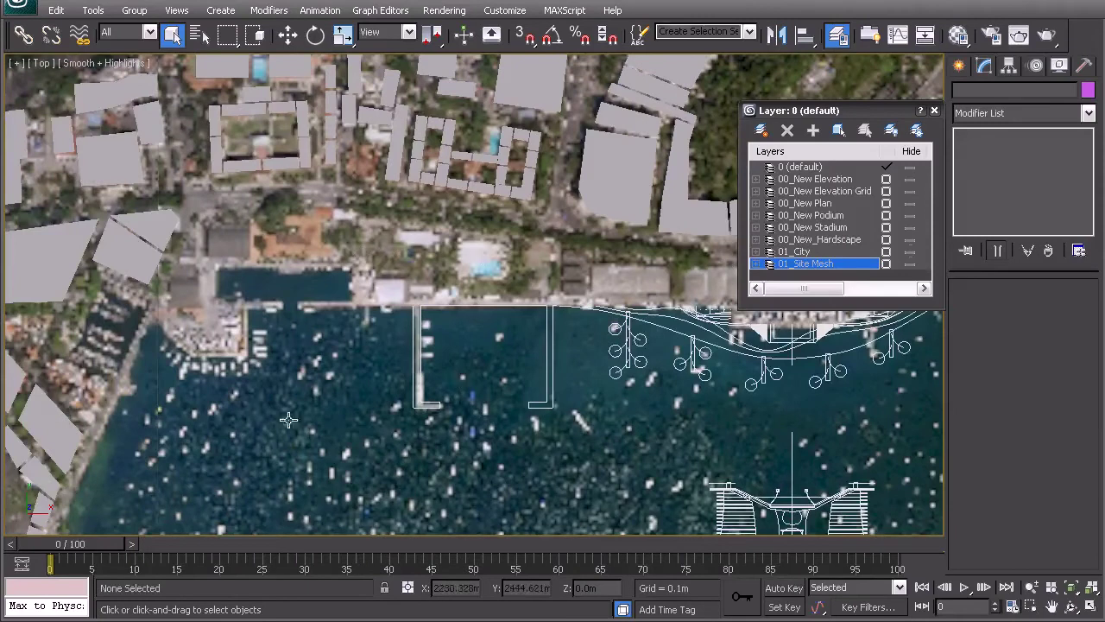
middle_click_drag(505, 259, 32, 267)
middle_click_drag(324, 347, 376, 257)
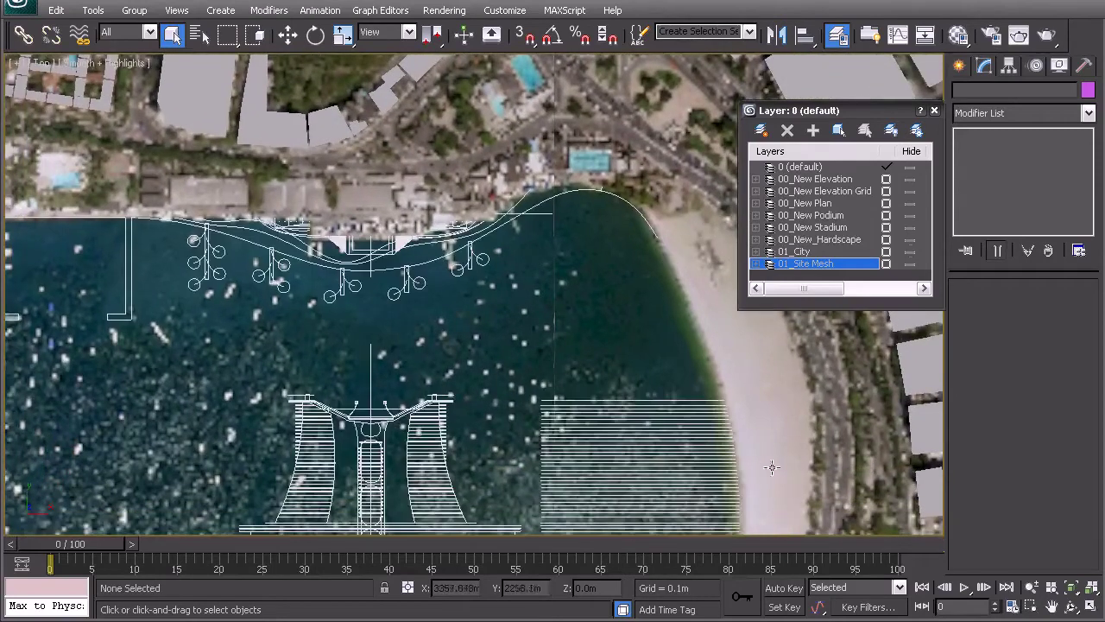
key("F3")
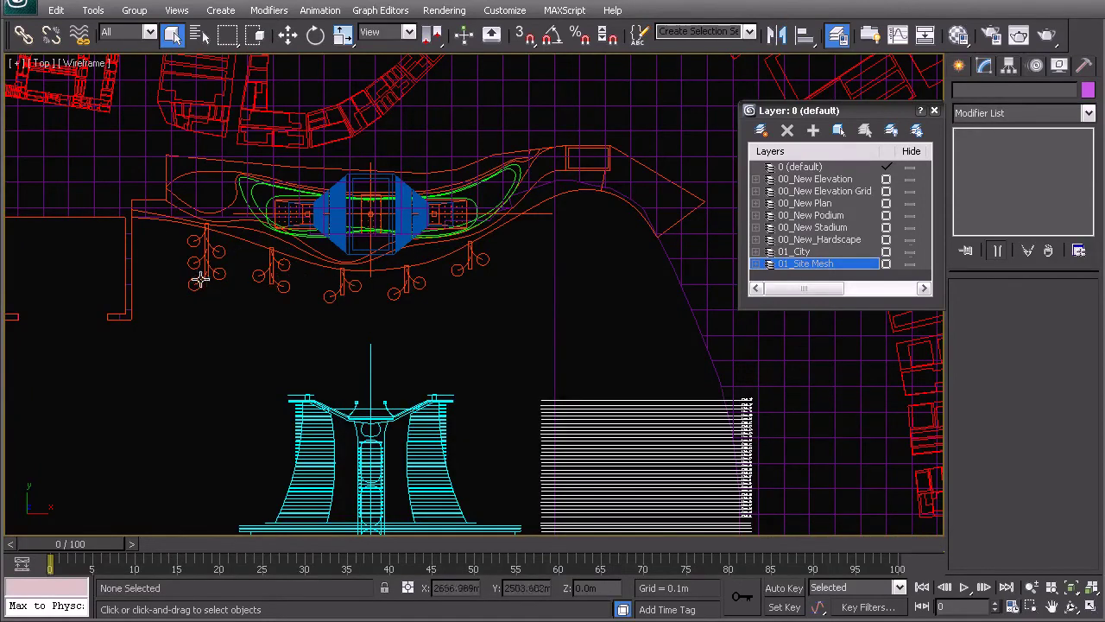
scroll(250, 314, "up", 5)
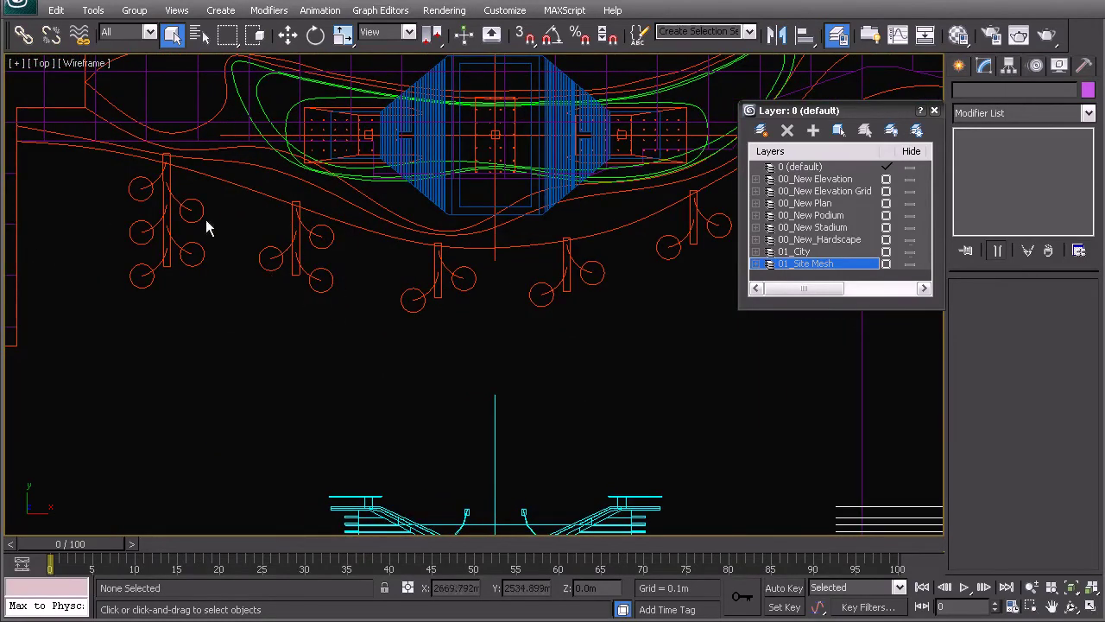
middle_click_drag(534, 266, 440, 267)
scroll(440, 269, "down", 2)
middle_click_drag(499, 210, 463, 268)
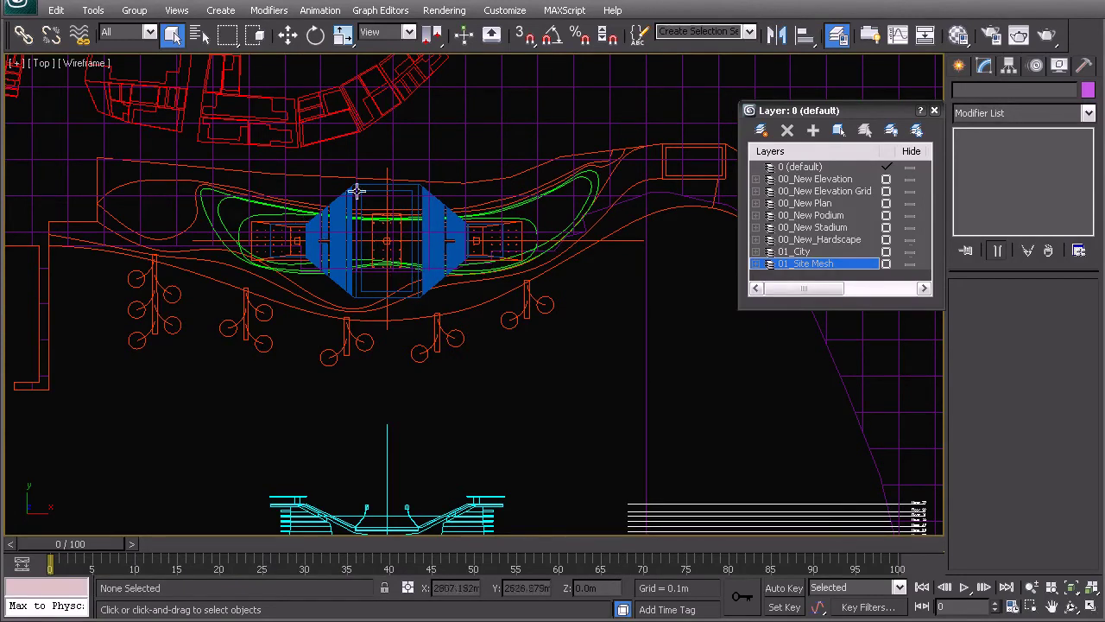
Step: Examine the tower elevation and elevation grid drawings lying beside the plan in the top wireframe view
mouse_move(297, 526)
middle_mouse_down()
mouse_move(306, 346)
mouse_move(326, 292)
middle_mouse_up()
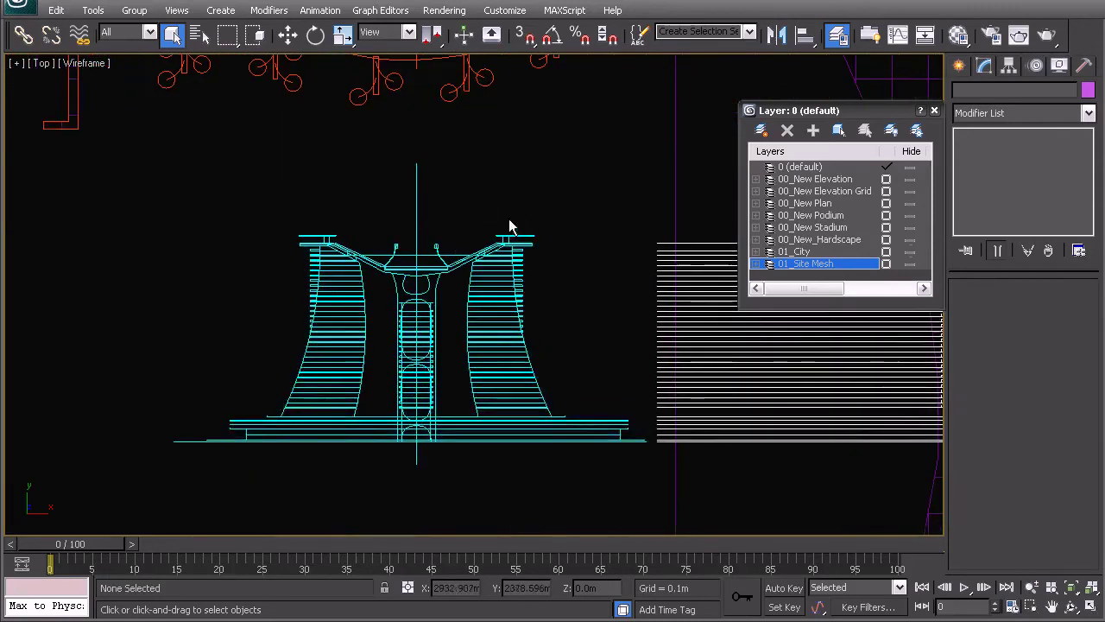
scroll(491, 288, "down", 2)
mouse_move(491, 289)
middle_mouse_down()
mouse_move(414, 313)
mouse_move(429, 329)
mouse_move(510, 286)
mouse_move(622, 291)
middle_mouse_up()
scroll(381, 341, "up", 3)
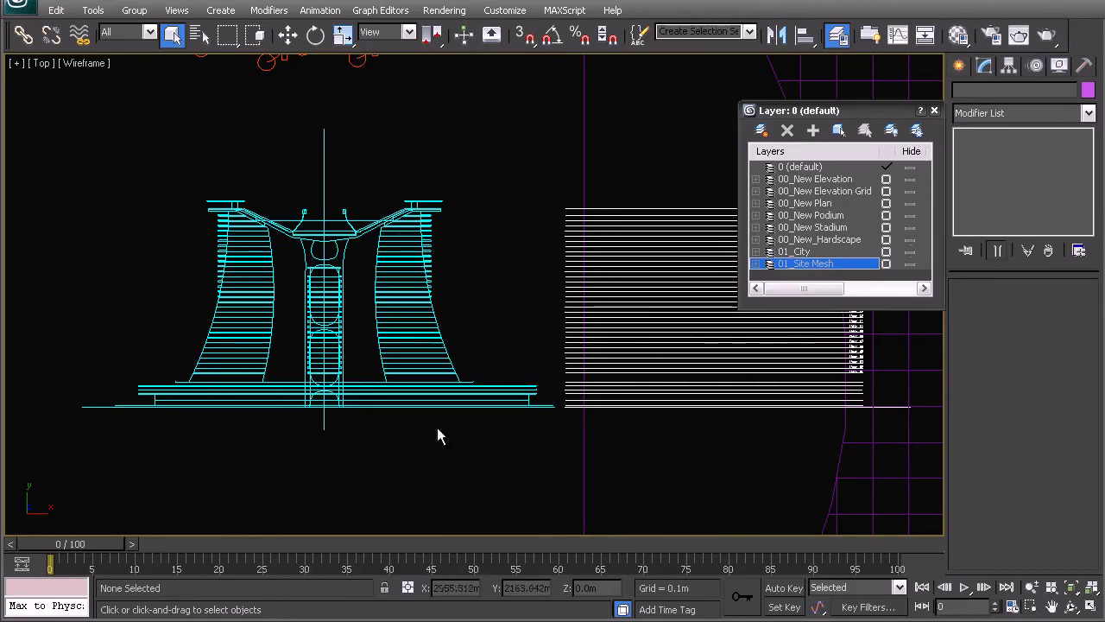
scroll(536, 225, "down", 10)
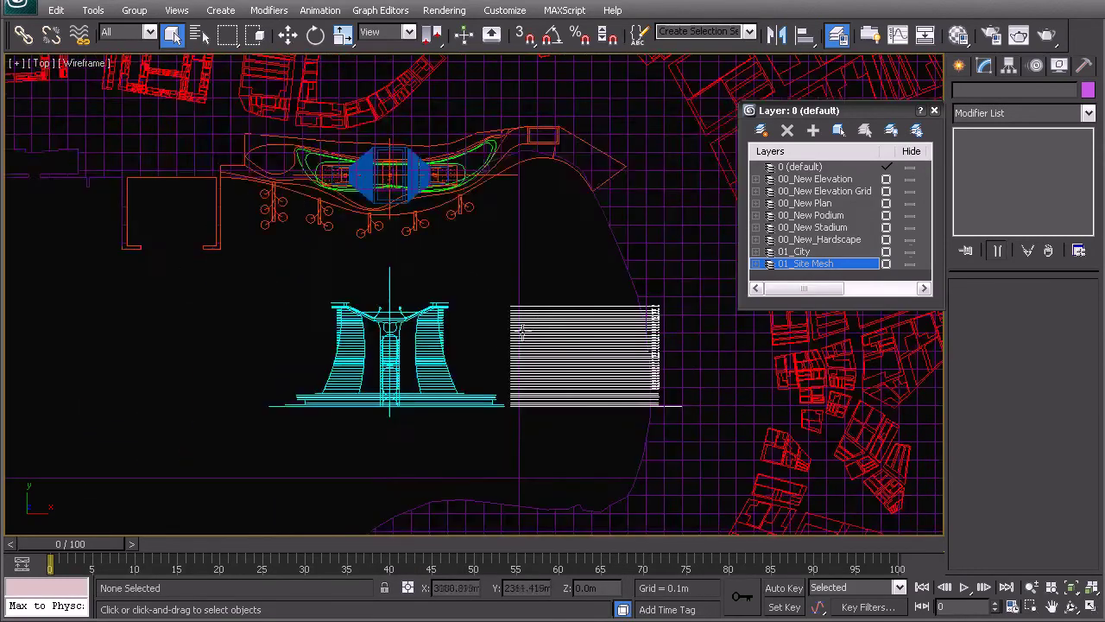
middle_click_drag(168, 364, 300, 186)
middle_click_drag(597, 197, 555, 371)
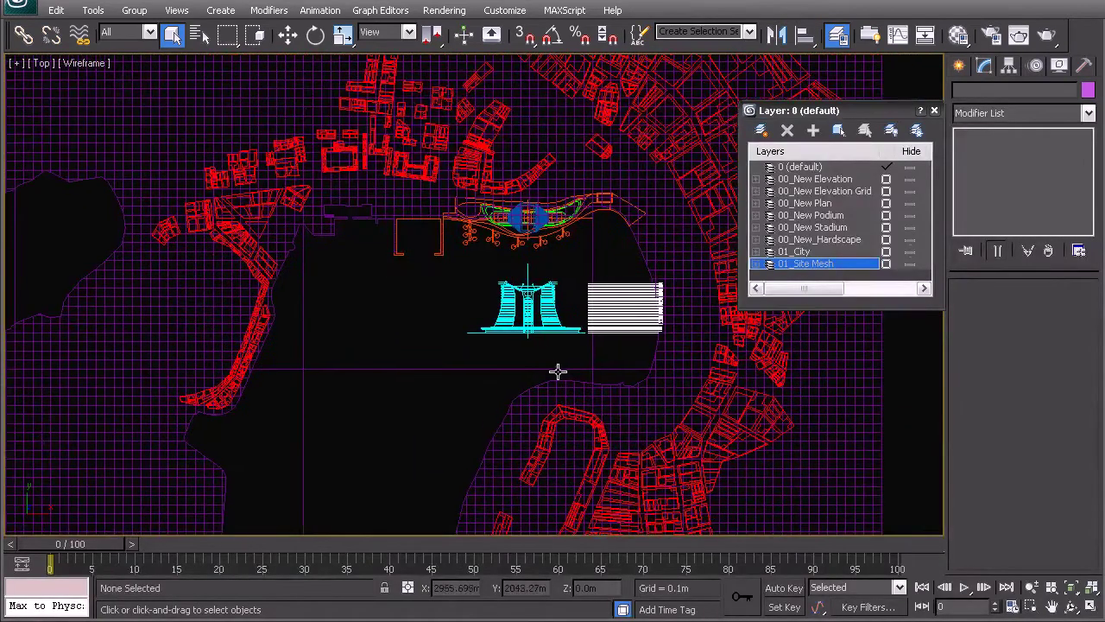
scroll(539, 276, "up", 5)
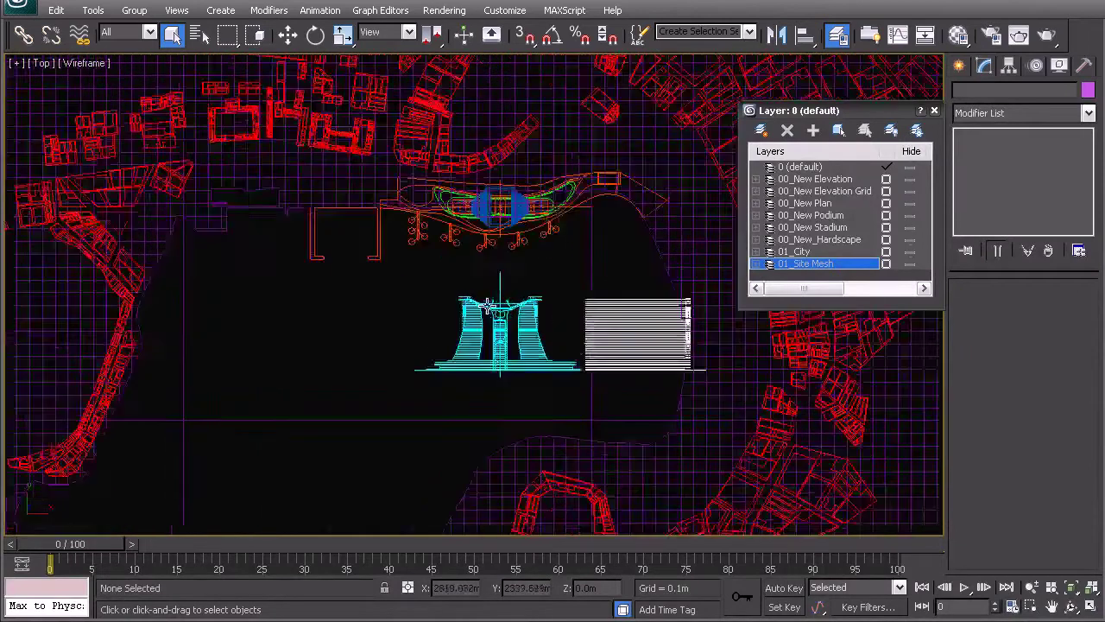
middle_click_drag(537, 276, 421, 302)
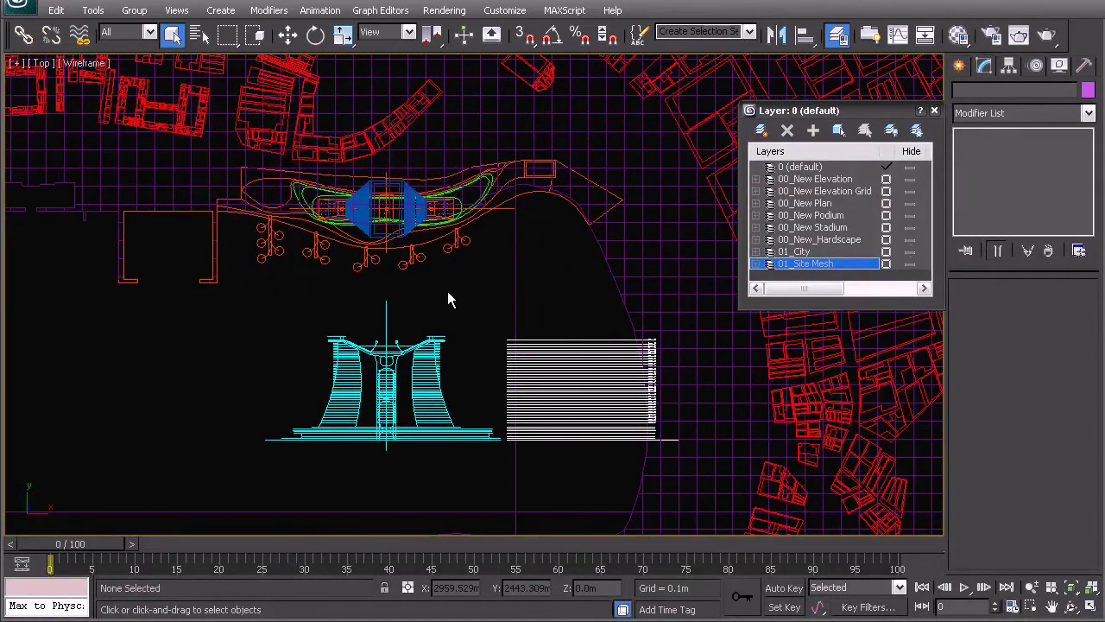
Step: Hide the 01_City and 01_Site Mesh layers and select the tower elevation together with its elevation grid
left_click(910, 251)
left_click(910, 263)
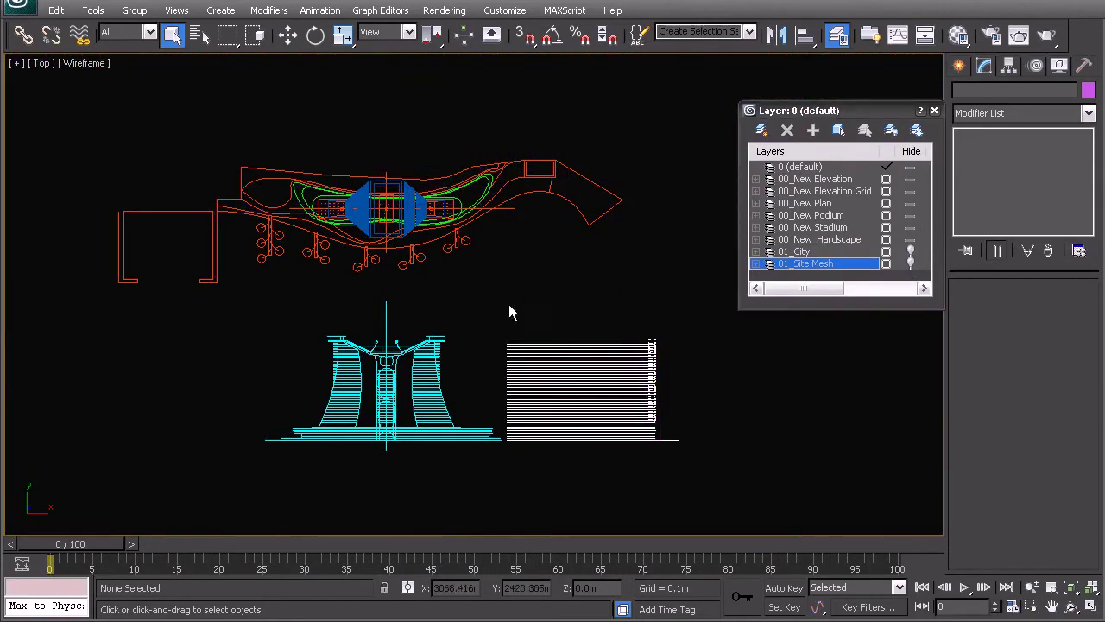
middle_click_drag(436, 343, 450, 298)
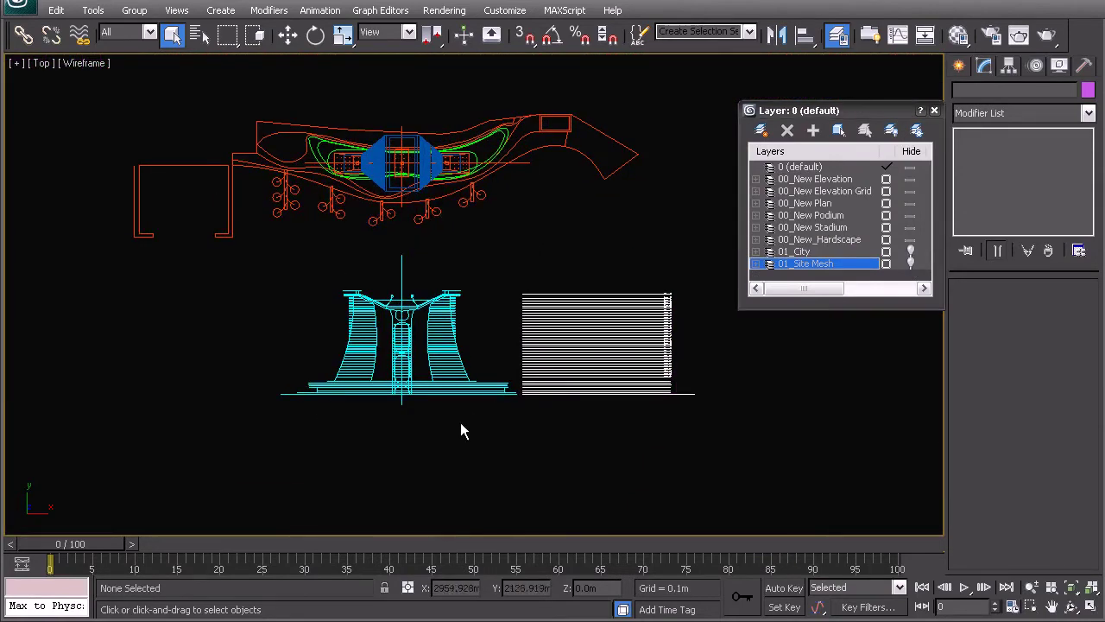
middle_click_drag(401, 221, 403, 257)
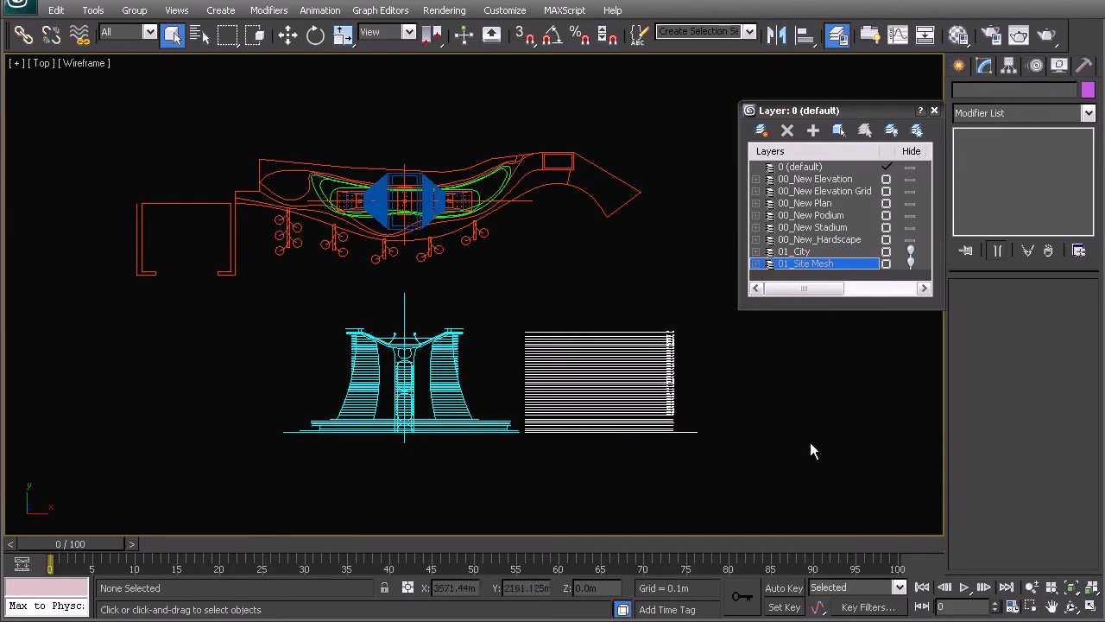
left_click_drag(777, 509, 261, 294)
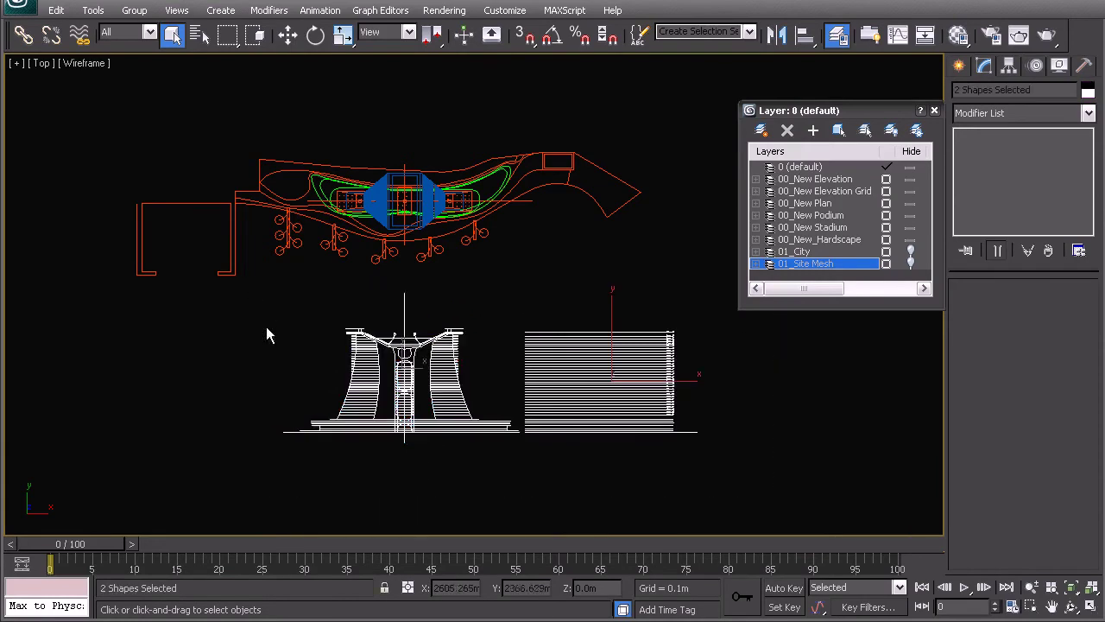
Step: Try moving the selected elevation and grid freely in the top view, discarding each move
middle_click_drag(408, 378, 298, 289)
key("w")
left_click_drag(434, 275, 509, 235)
key("ctrl+z")
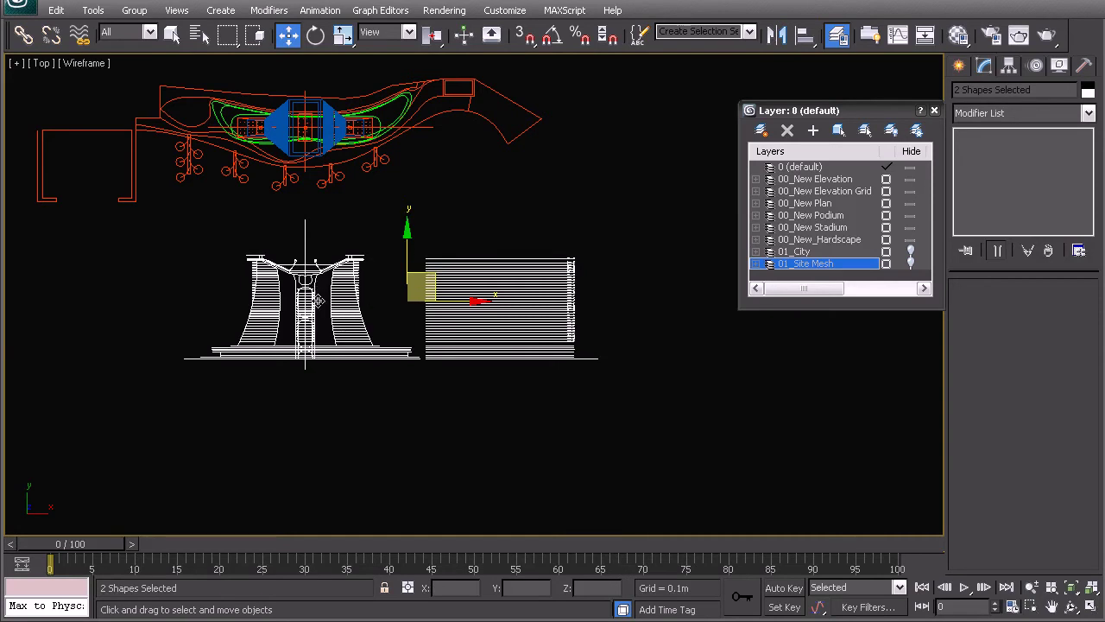
left_click_drag(438, 281, 402, 317)
right_click(402, 317)
Step: Switch to a perspective view with the layer manager closed and display the floating Axis Constraints toolbar above the drawings
middle_click_drag(345, 281, 484, 320)
key("p")
left_click(934, 110)
middle_click_drag(449, 276, 651, 274)
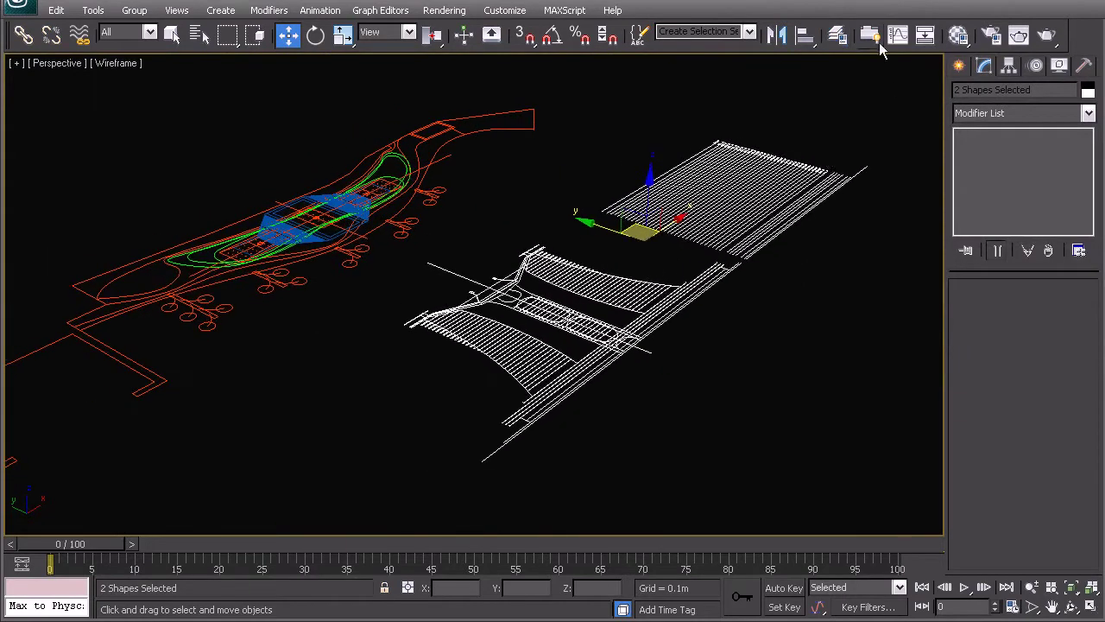
right_click(730, 43)
left_click(763, 107)
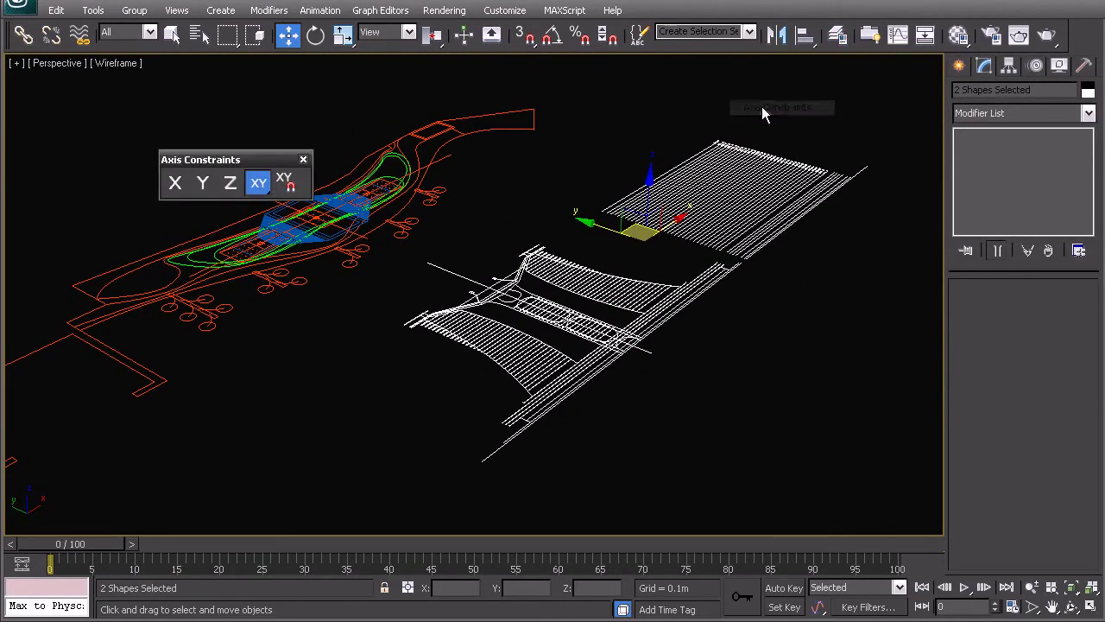
left_click_drag(274, 160, 787, 76)
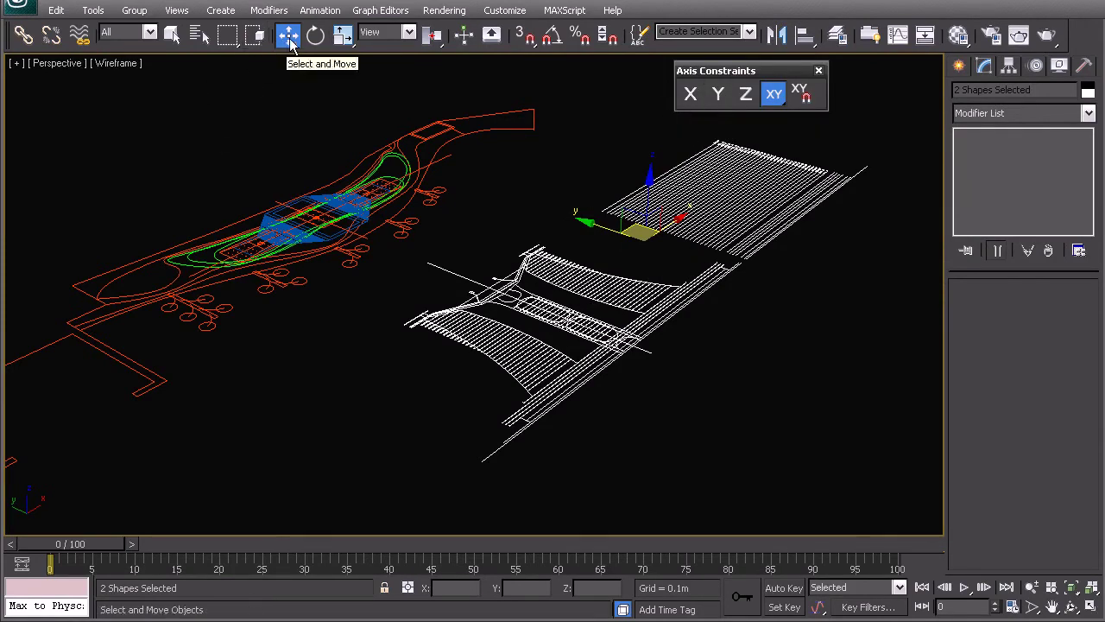
Step: Set the move tool to Use Transform Coordinate Center and constrain it to the X axis
left_click_drag(227, 35, 227, 71)
left_click_drag(432, 35, 435, 121)
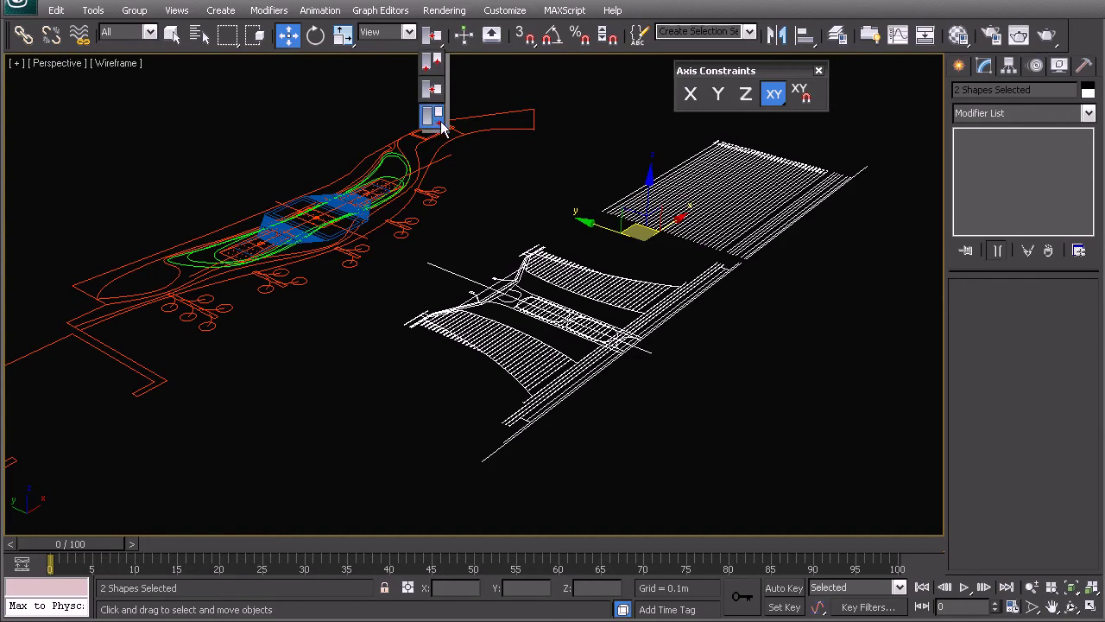
left_click_drag(442, 126, 442, 127)
left_click(691, 95)
middle_click_drag(496, 457, 447, 430)
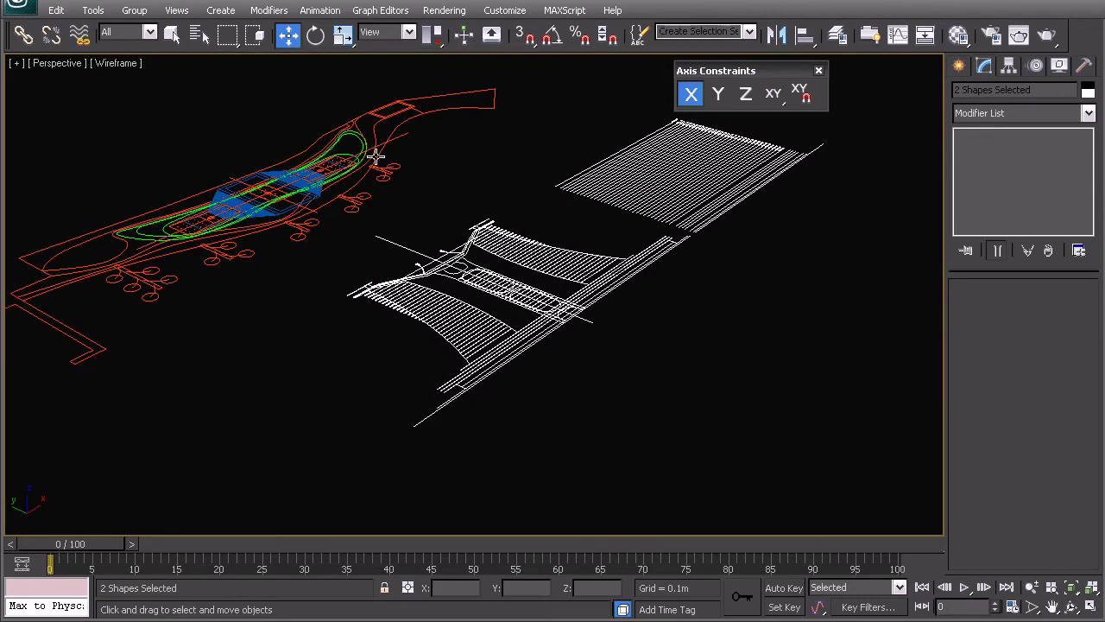
Step: Turn on 3D snapping and locate the baseline endpoints of the elevation and the elevation grid
key("s")
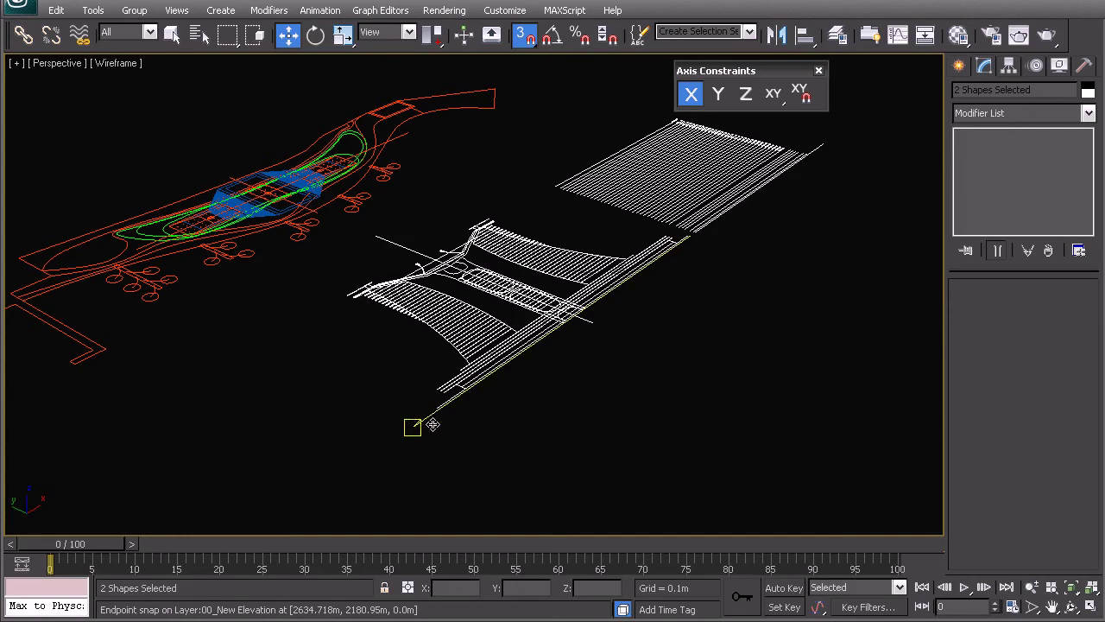
middle_click_drag(411, 424, 443, 350)
scroll(434, 367, "up", 2)
scroll(381, 362, "up", 3)
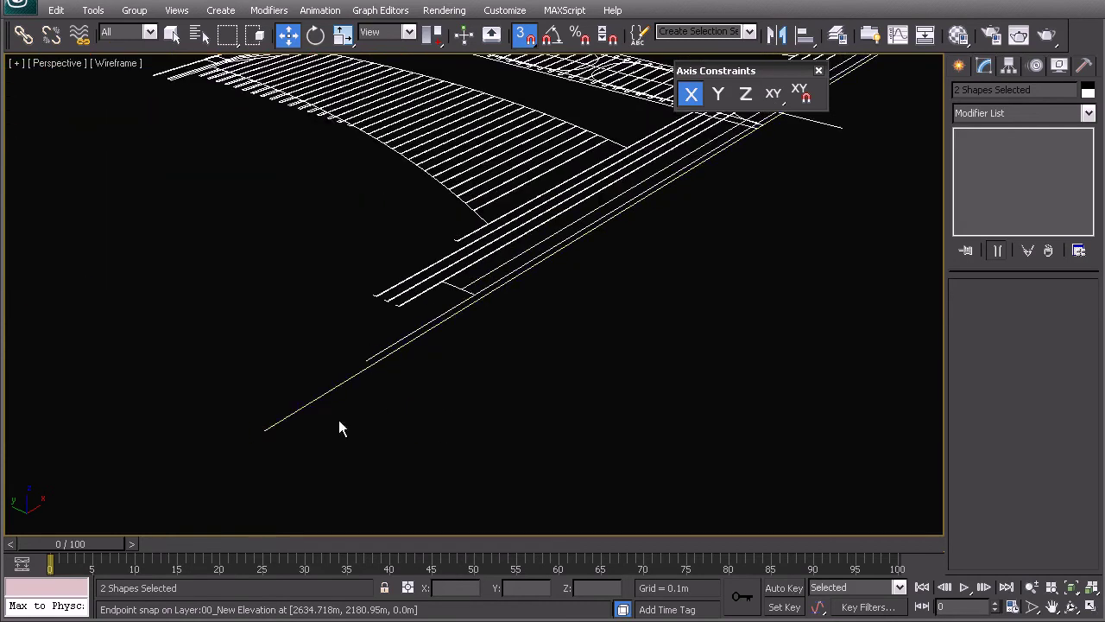
scroll(371, 363, "down", 1)
scroll(359, 394, "down", 1)
mouse_move(664, 281)
middle_mouse_down()
mouse_move(326, 475)
mouse_move(417, 402)
middle_mouse_up()
scroll(627, 275, "up", 5)
scroll(618, 281, "up", 2)
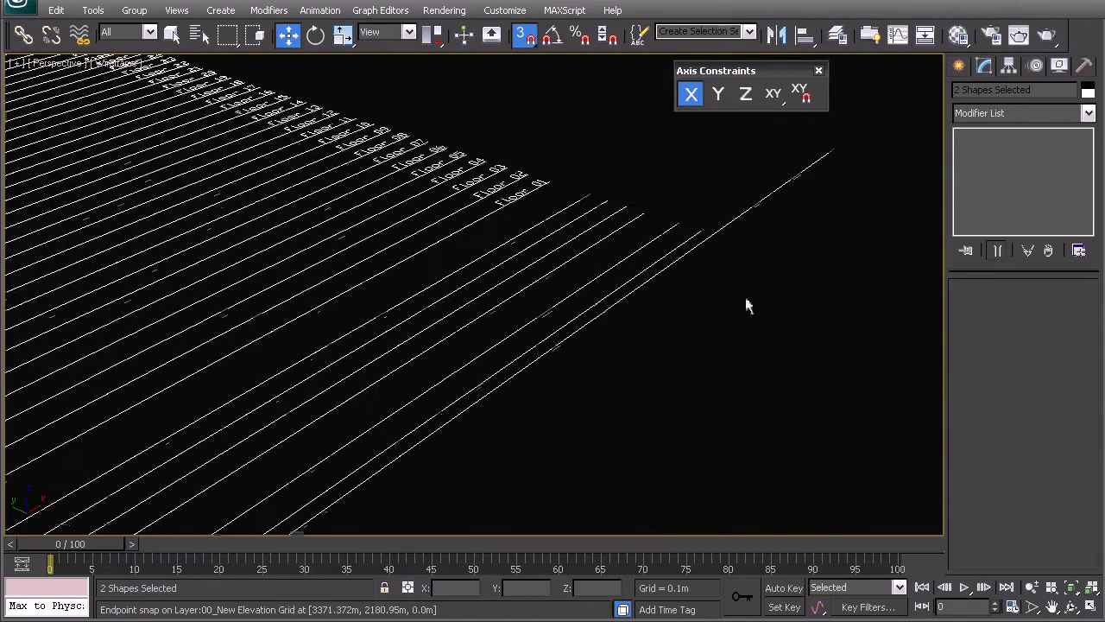
scroll(783, 269, "down", 1)
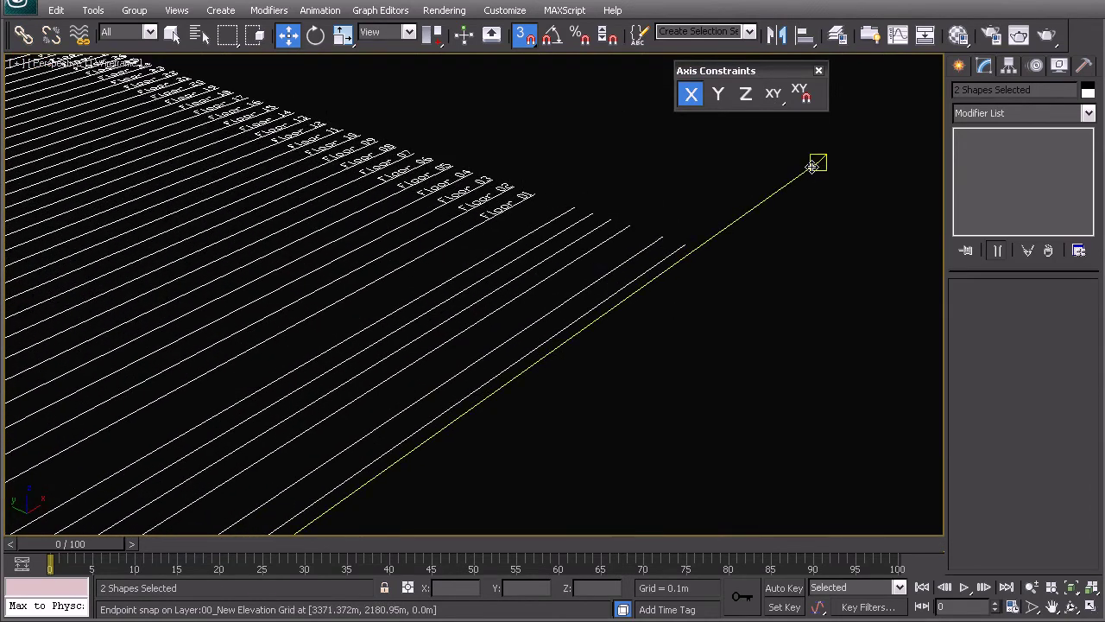
scroll(723, 274, "down", 5)
middle_click_drag(619, 298, 328, 345)
Step: Rotate the elevation and its grid upright about the X axis from the elevation's baseline endpoint, with angle snap on
key("e")
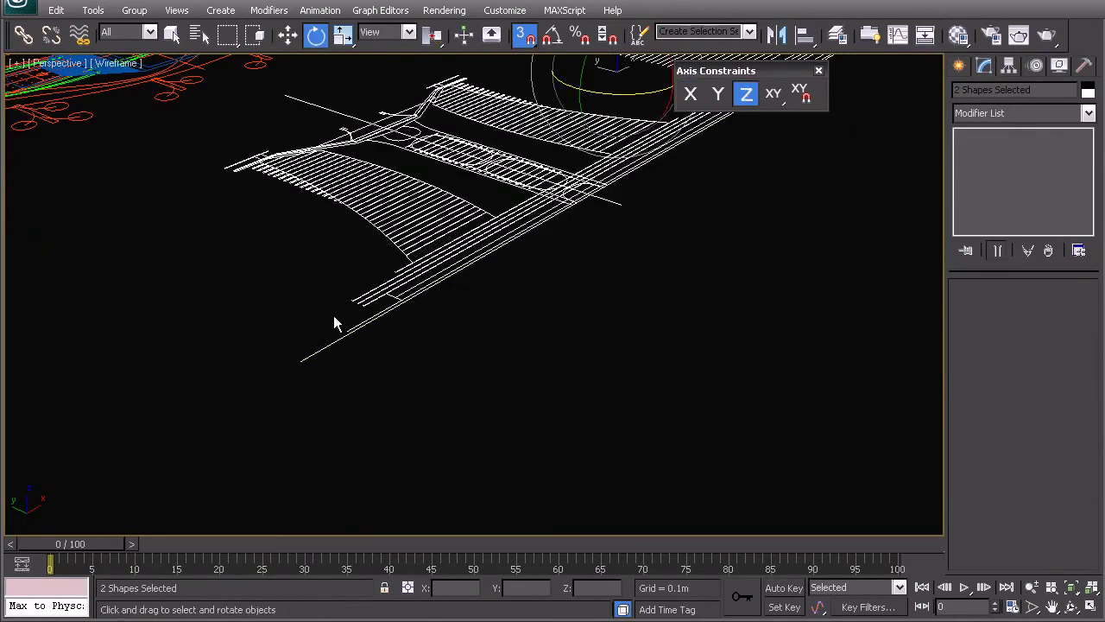
left_click_drag(298, 358, 303, 366)
right_click(304, 366)
left_click(690, 93)
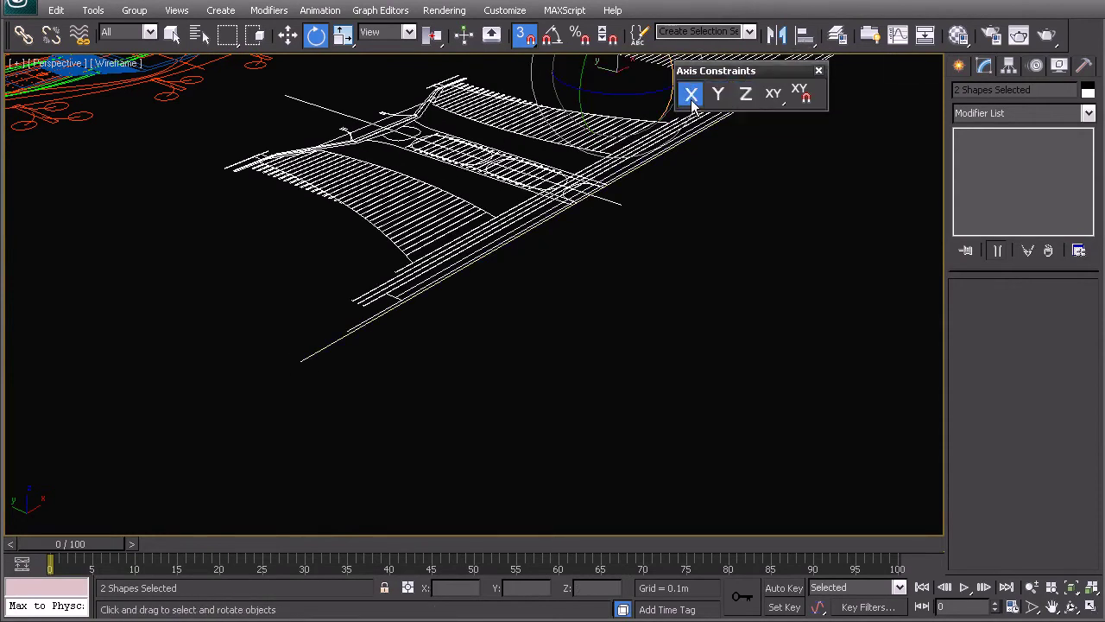
left_click_drag(300, 361, 244, 308)
key("a")
middle_click_drag(495, 272, 311, 331)
scroll(407, 309, "down", 5)
Step: Deselect the upright drawings, restore the XY axis constraint and close the Axis Constraints toolbar
left_click(594, 331)
middle_click_drag(594, 331, 593, 364, "alt")
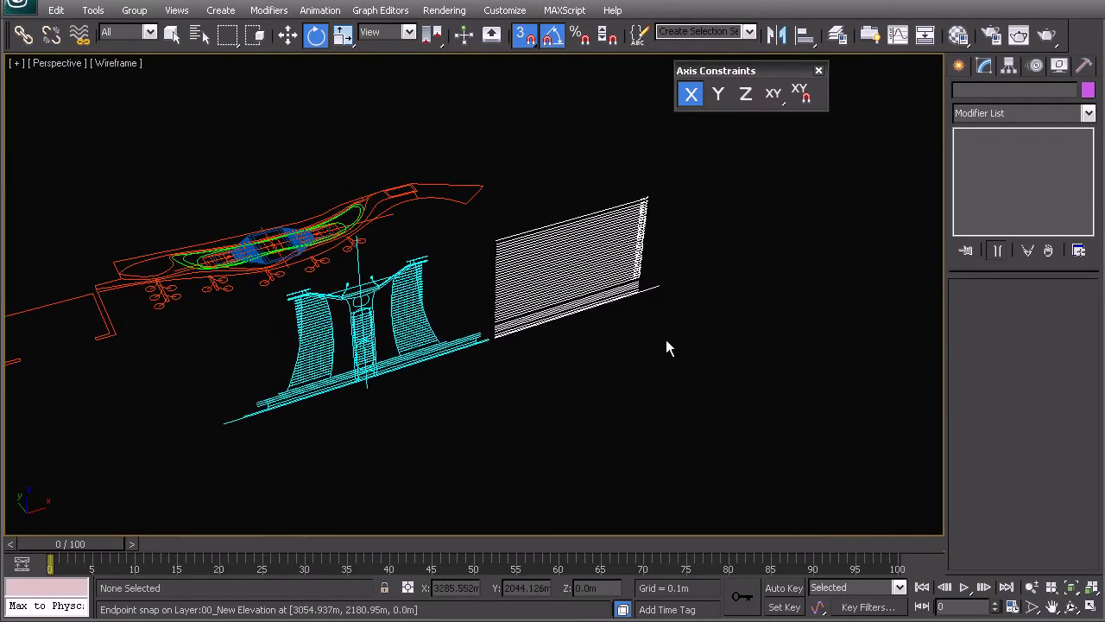
left_click(773, 94)
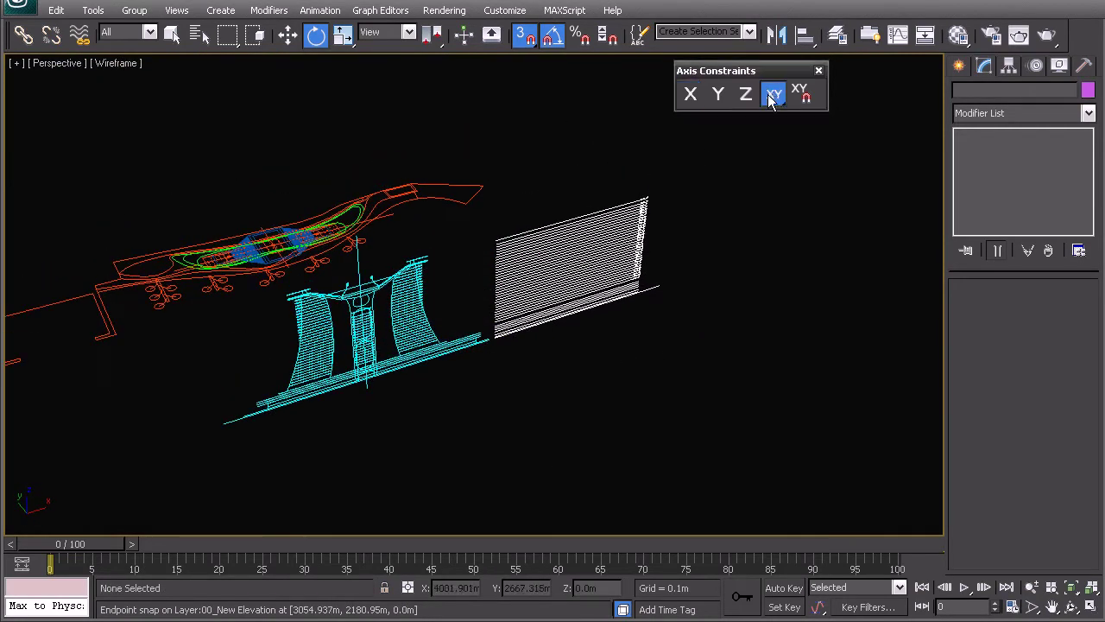
left_click(819, 71)
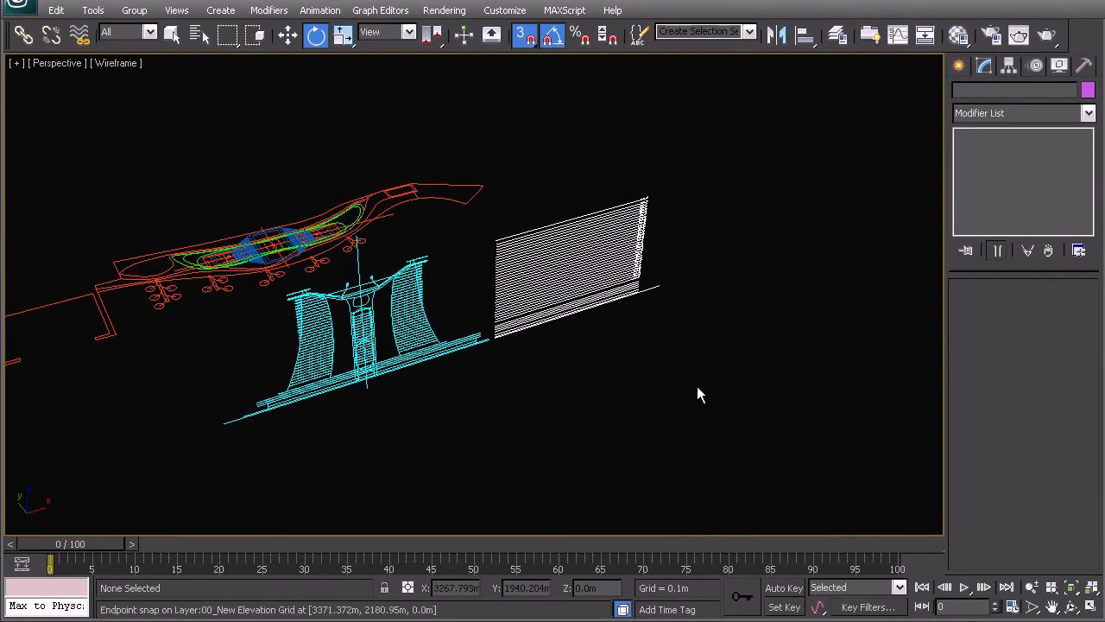
Step: Move the elevation grid over the tower elevation with 3D snapping off, to about X 2864 m, Y 2125 m
left_click_drag(737, 382, 499, 186)
key("w")
key("s")
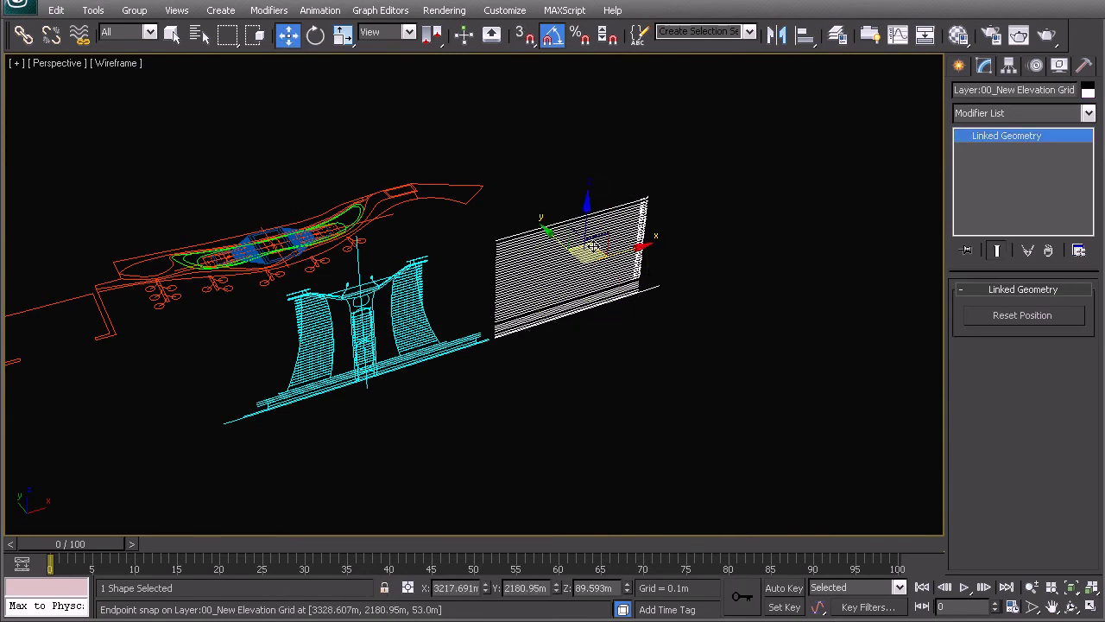
left_click_drag(592, 251, 403, 329)
Step: In the front view, shift the elevation grid sideways past the tower to about X 2969 m, Z 88.8 m
key("f")
key("z")
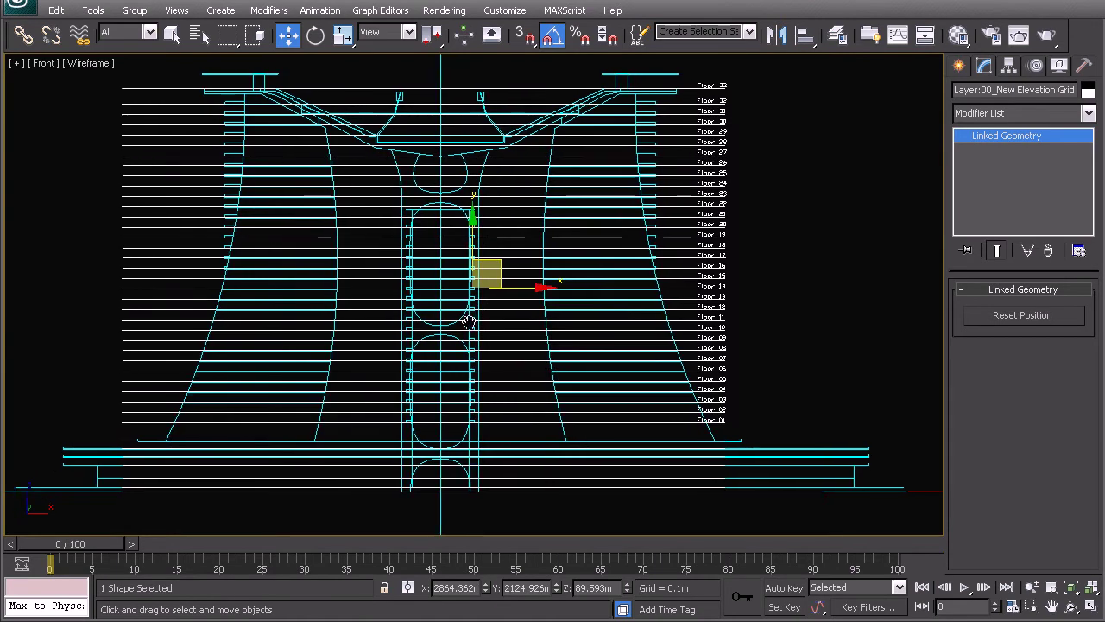
left_click_drag(521, 283, 761, 282)
middle_click_drag(730, 305, 584, 310)
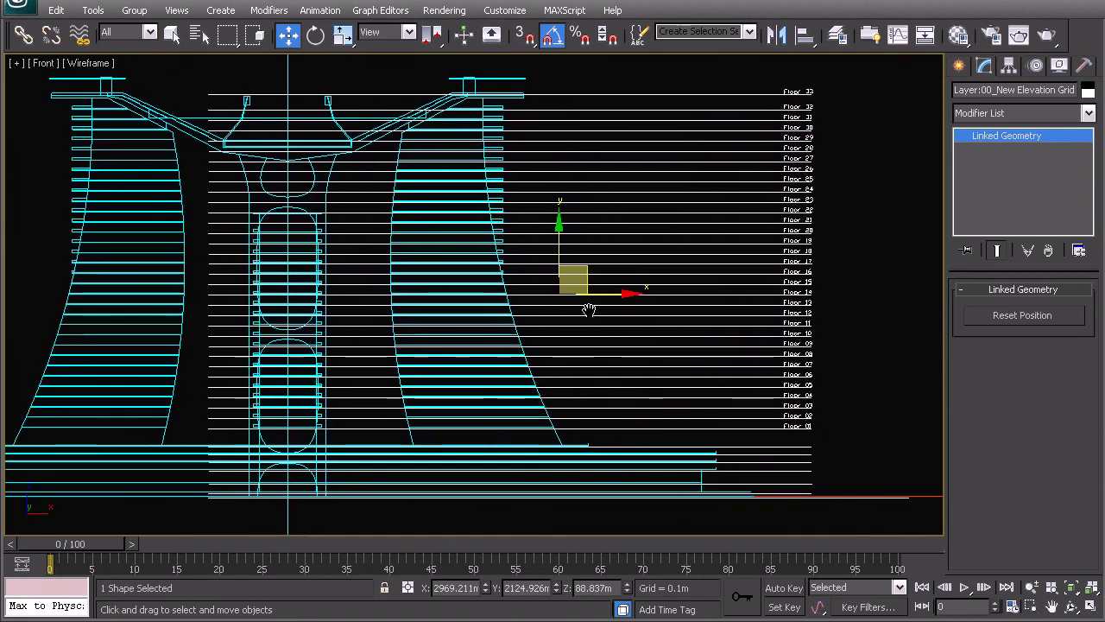
left_click(560, 233)
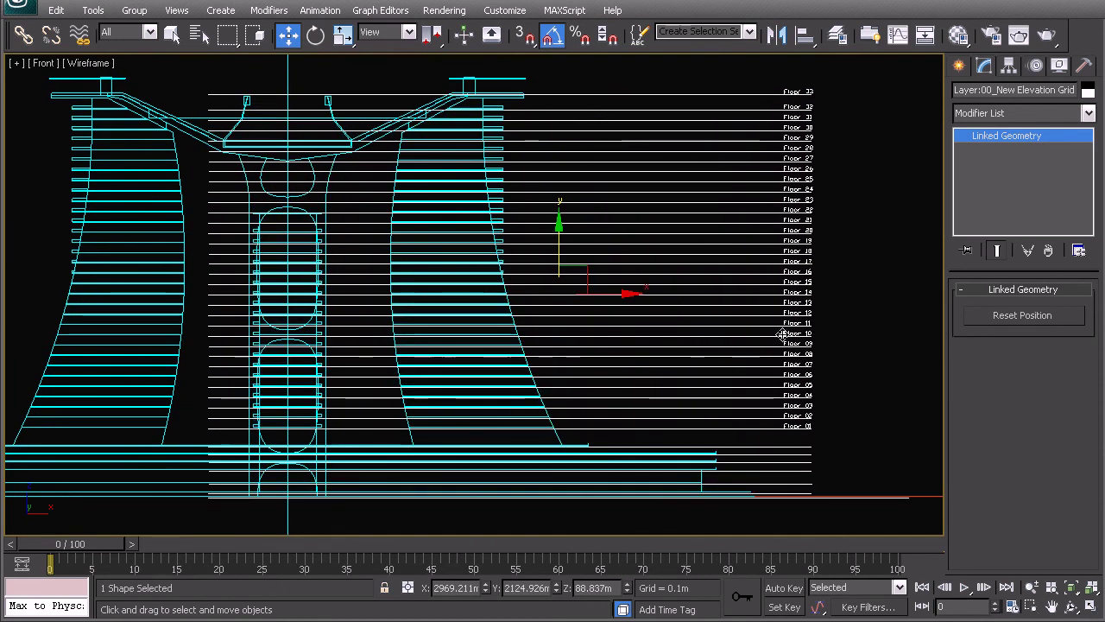
scroll(769, 481, "up", 4)
scroll(561, 395, "down", 4)
scroll(564, 407, "down", 2)
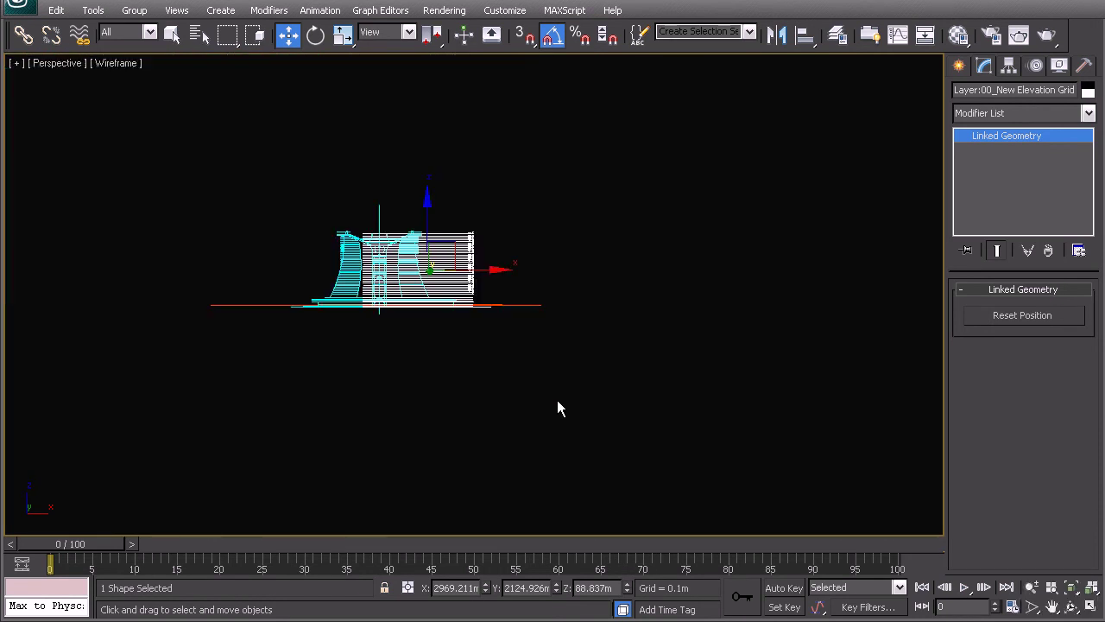
Step: Recolor the elevation grid with the grey-brown custom color, working in the perspective view, and deselect it
key("p")
middle_click_drag(462, 367, 508, 368, "alt")
scroll(455, 342, "down", 5)
middle_click_drag(455, 342, 508, 422, "alt")
left_click(508, 422)
scroll(401, 410, "up", 5)
middle_click_drag(549, 104, 516, 297)
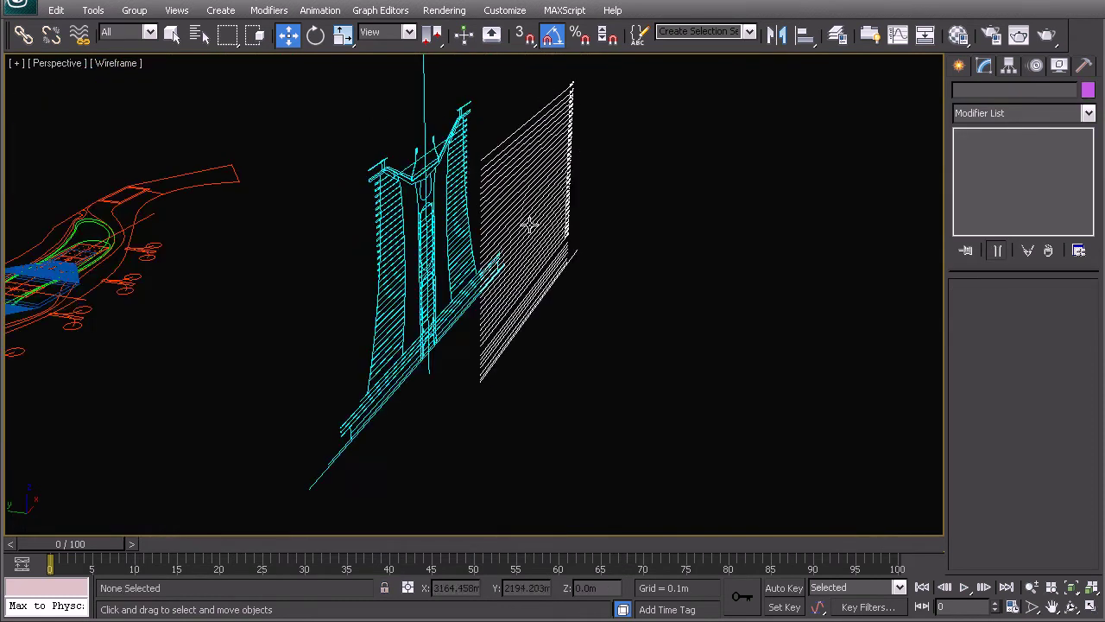
left_click(516, 297)
left_click(1088, 92)
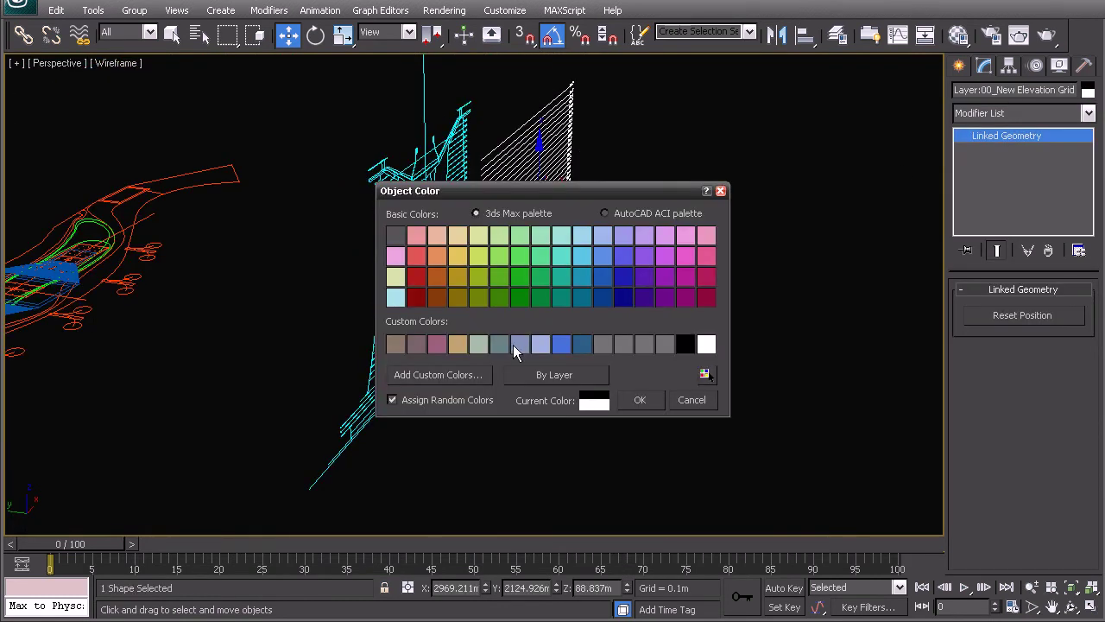
left_click(399, 342)
left_click(639, 400)
left_click(640, 341)
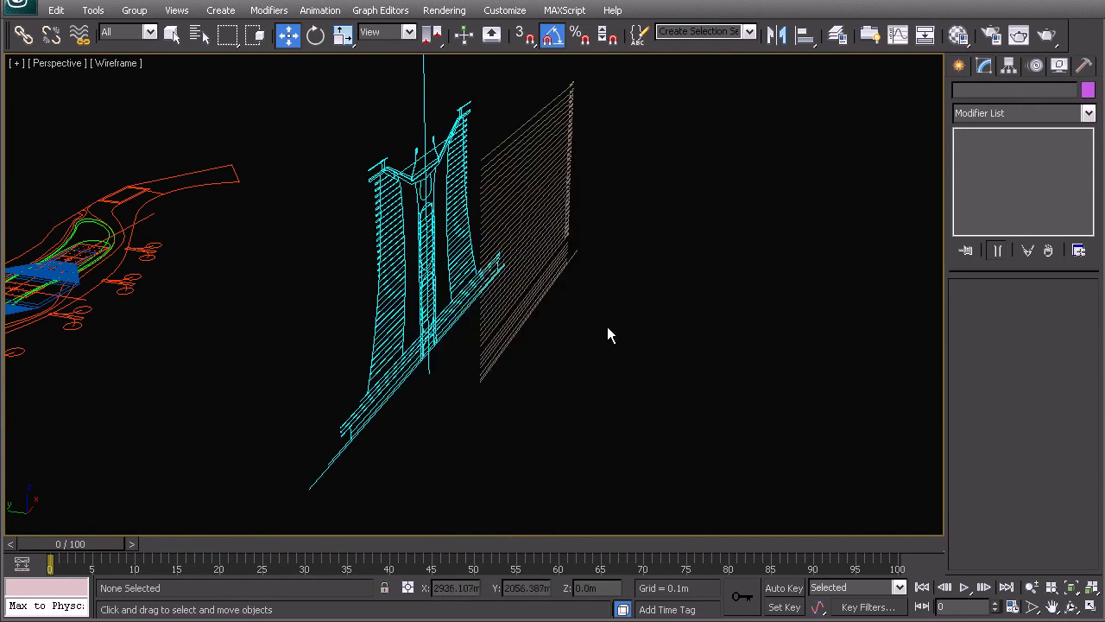
Step: Recolor the upright tower elevation with the dark blue custom color and deselect it
scroll(523, 277, "up", 2)
mouse_move(523, 276)
middle_mouse_down("alt")
mouse_move(595, 288)
mouse_move(514, 296)
middle_mouse_up("alt")
left_click(390, 210)
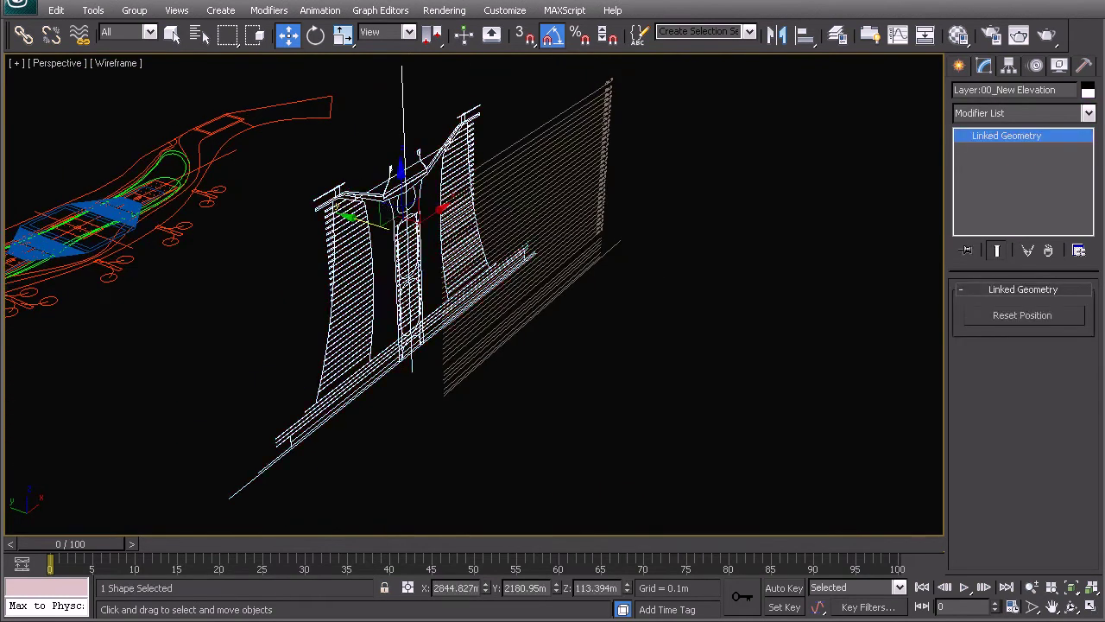
left_click(1087, 92)
left_click(602, 297)
left_click(582, 344)
left_click(637, 400)
left_click(511, 359)
Step: Change the elevation grid's object color to the muted blue-violet custom color and deselect it
middle_click_drag(510, 358, 553, 233, "alt")
left_click(565, 213)
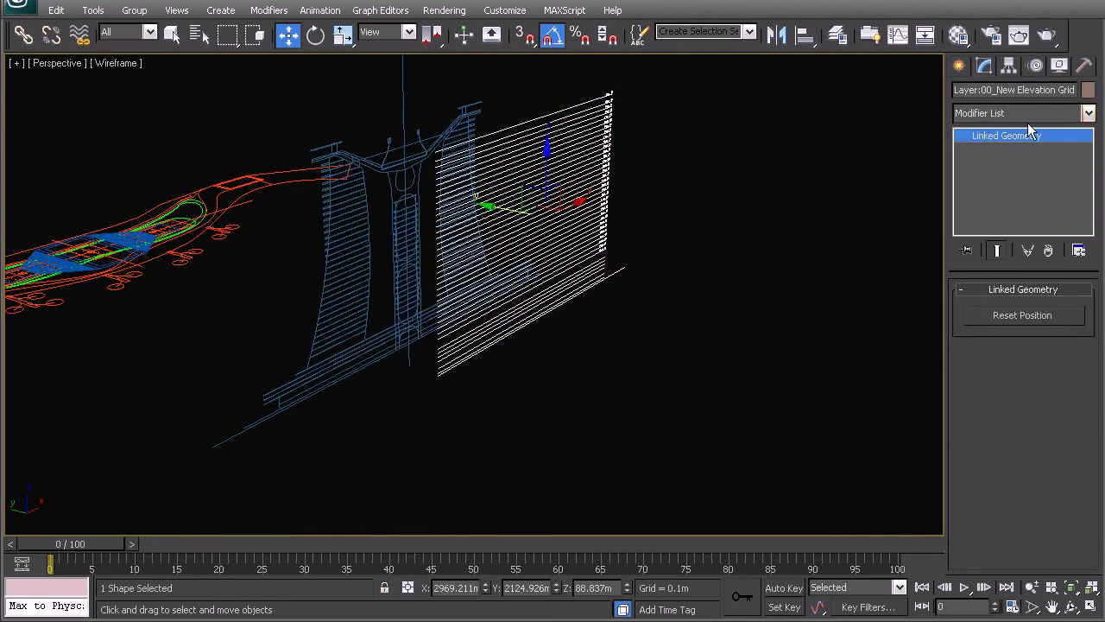
left_click(1088, 91)
left_click(525, 344)
left_click(637, 399)
left_click(636, 416)
Step: Examine how the upright elevation and floor grid sit relative to the site plan, from perspective angles and the front
middle_click_drag(491, 323, 526, 325)
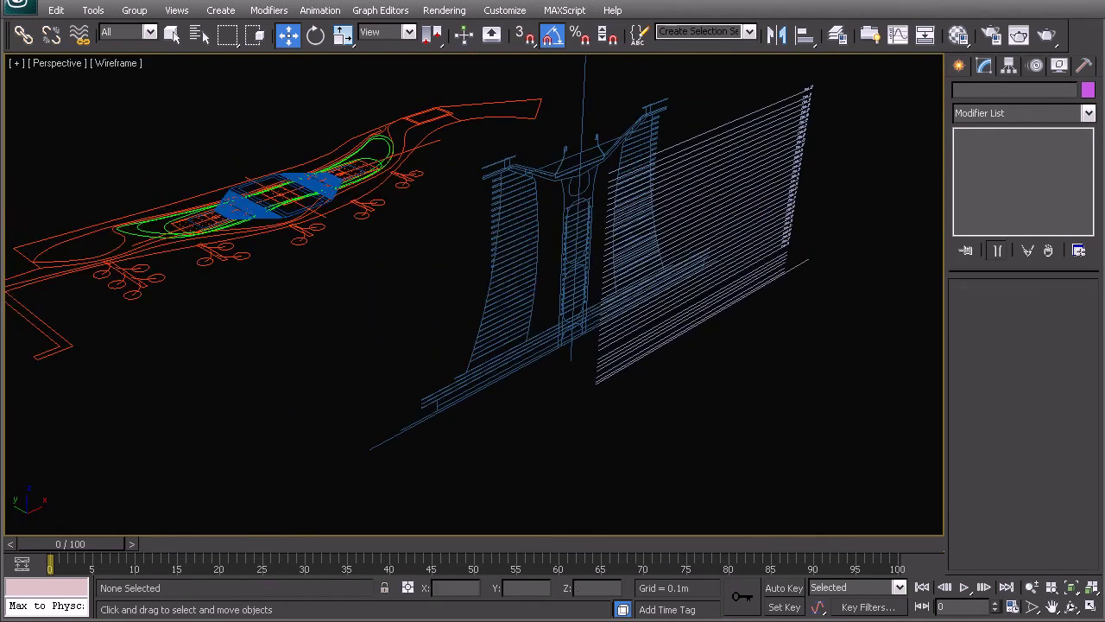
middle_click_drag(585, 398, 474, 314, "alt")
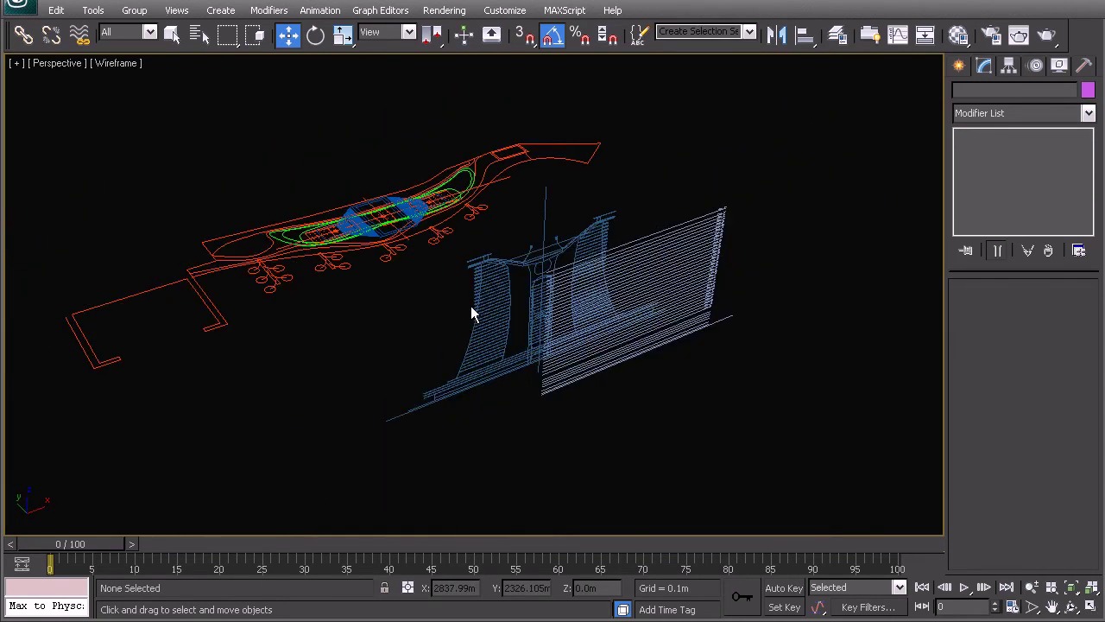
middle_click_drag(582, 299, 575, 319, "alt")
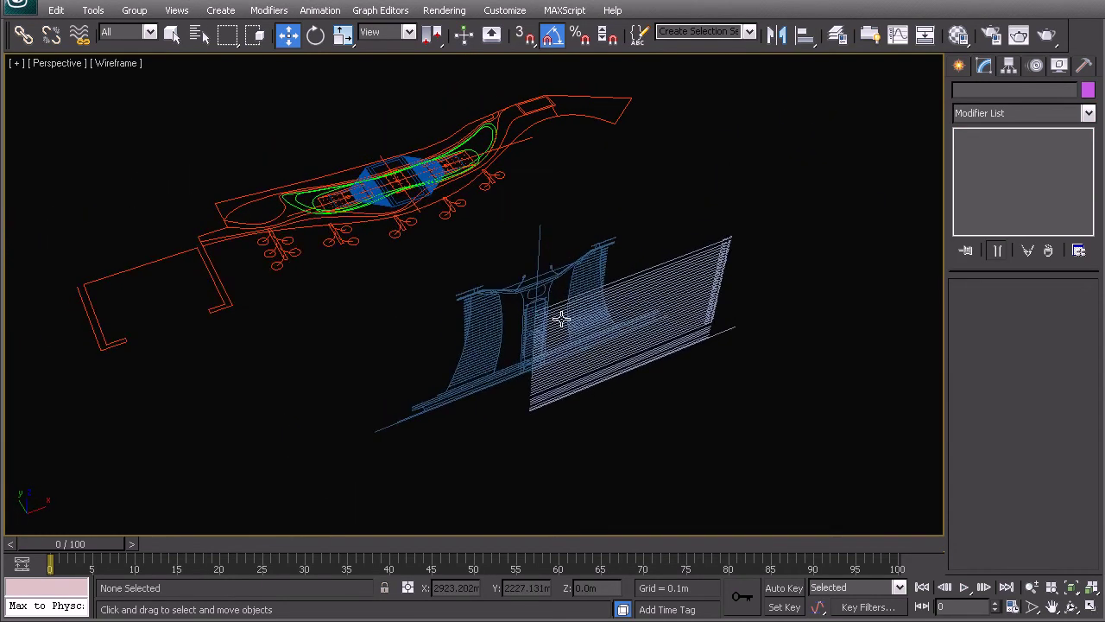
middle_click_drag(604, 239, 439, 285, "alt")
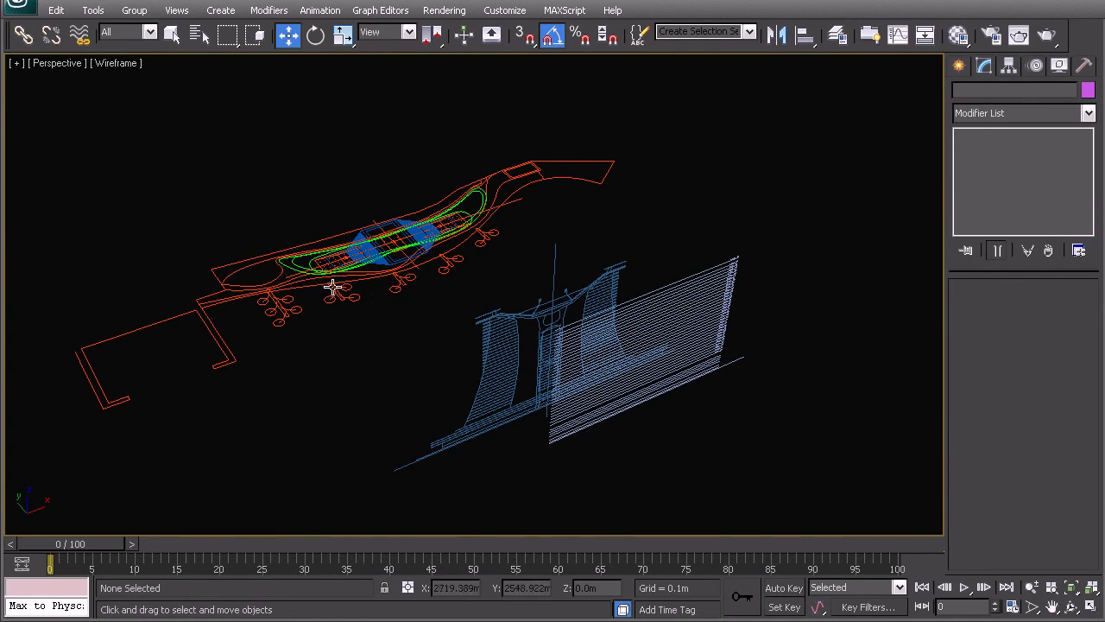
middle_click_drag(347, 325, 313, 311, "alt")
middle_click_drag(618, 249, 584, 295, "alt")
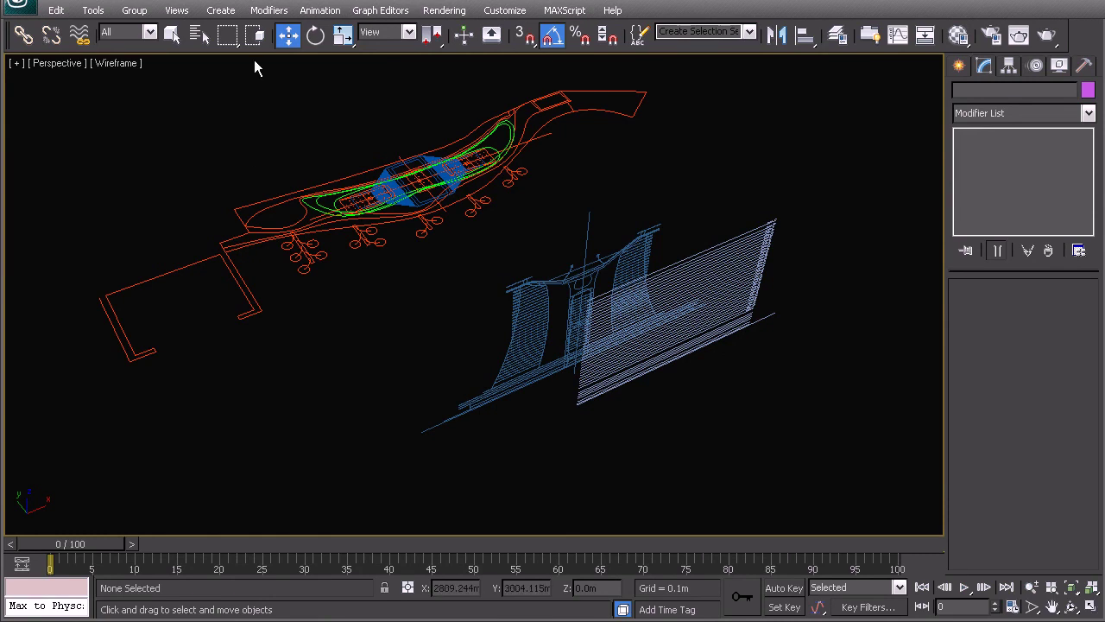
middle_click_drag(442, 259, 496, 227, "alt")
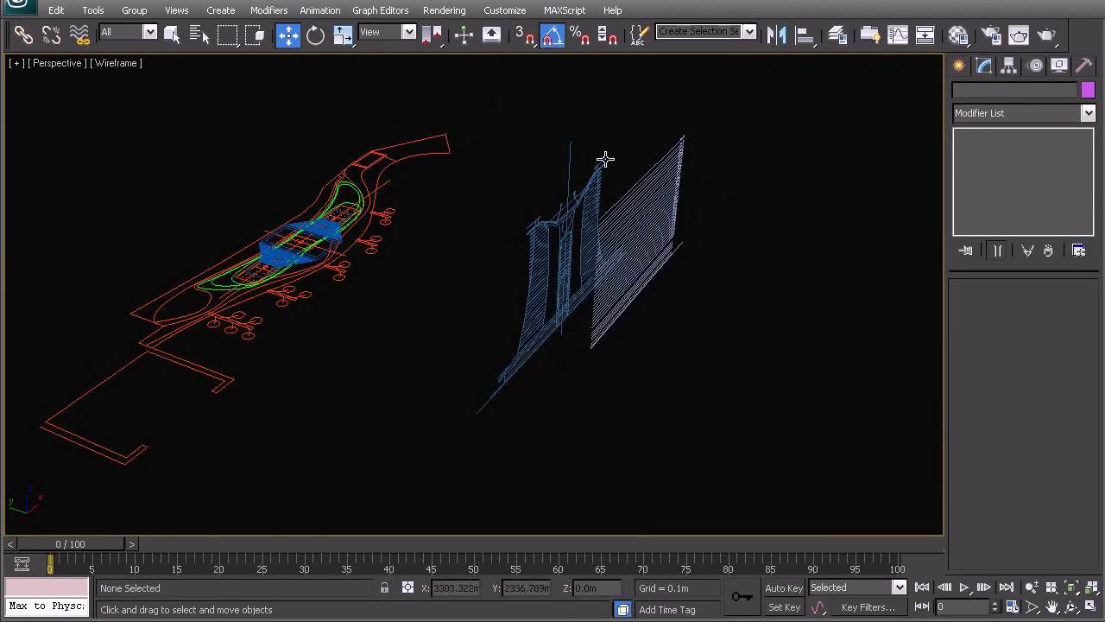
middle_click_drag(617, 288, 637, 343)
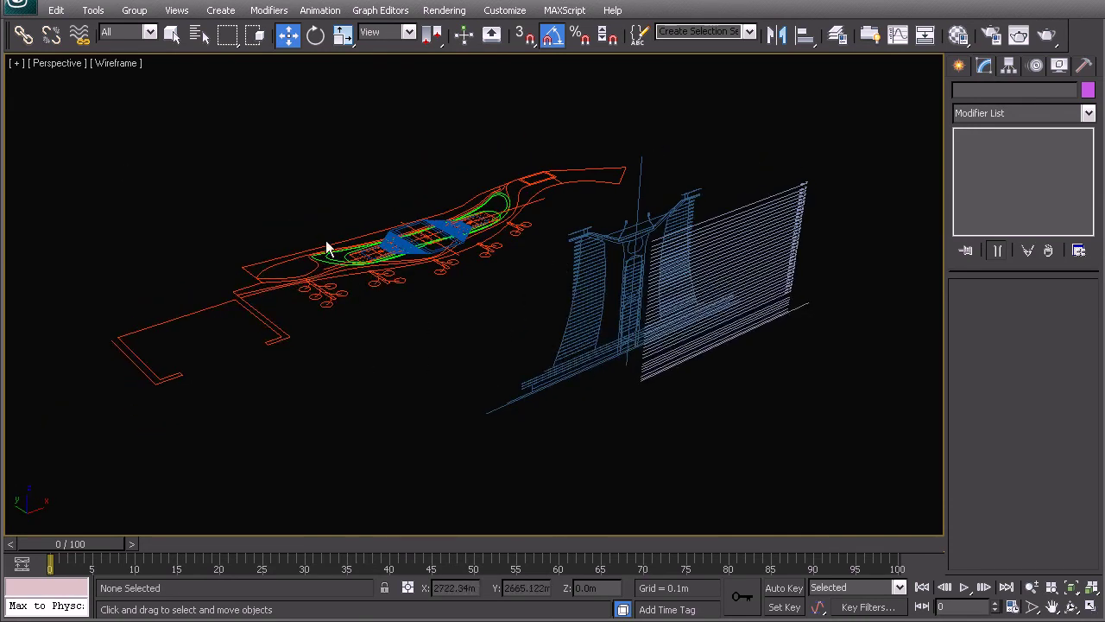
middle_click_drag(725, 291, 684, 277, "alt")
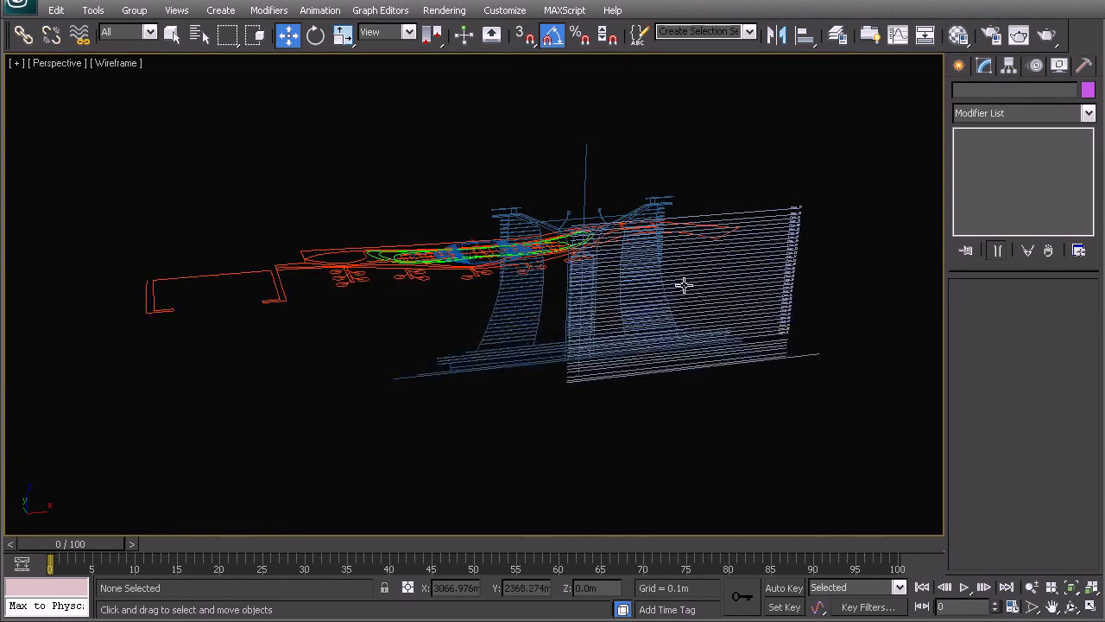
key("f")
scroll(646, 357, "up", 4)
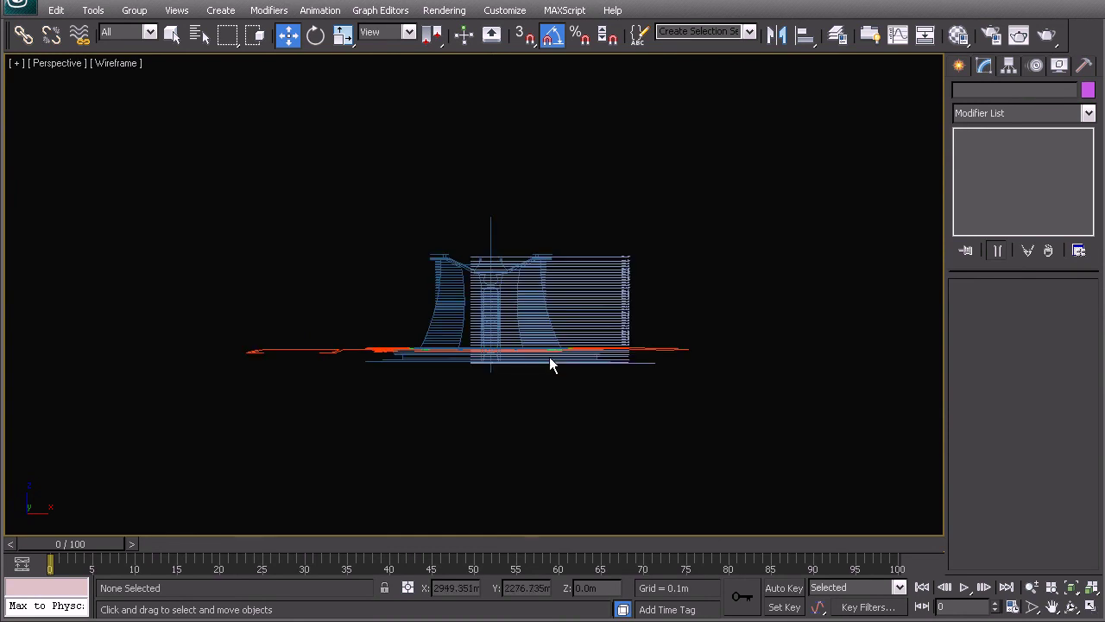
key("p")
middle_click_drag(553, 254, 511, 317, "alt")
scroll(511, 317, "up", 2)
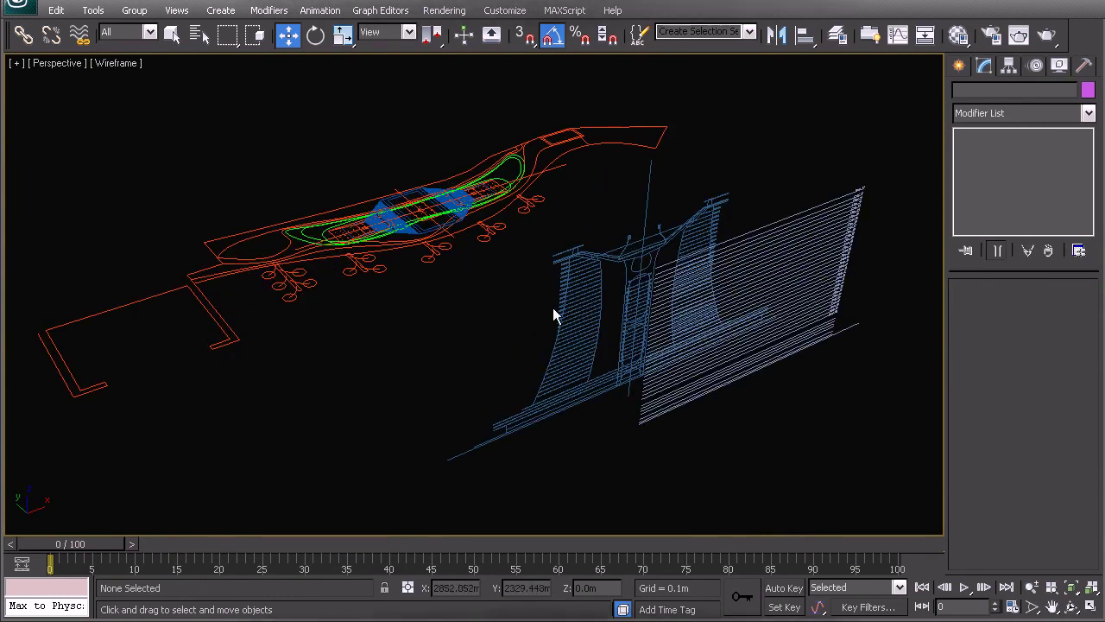